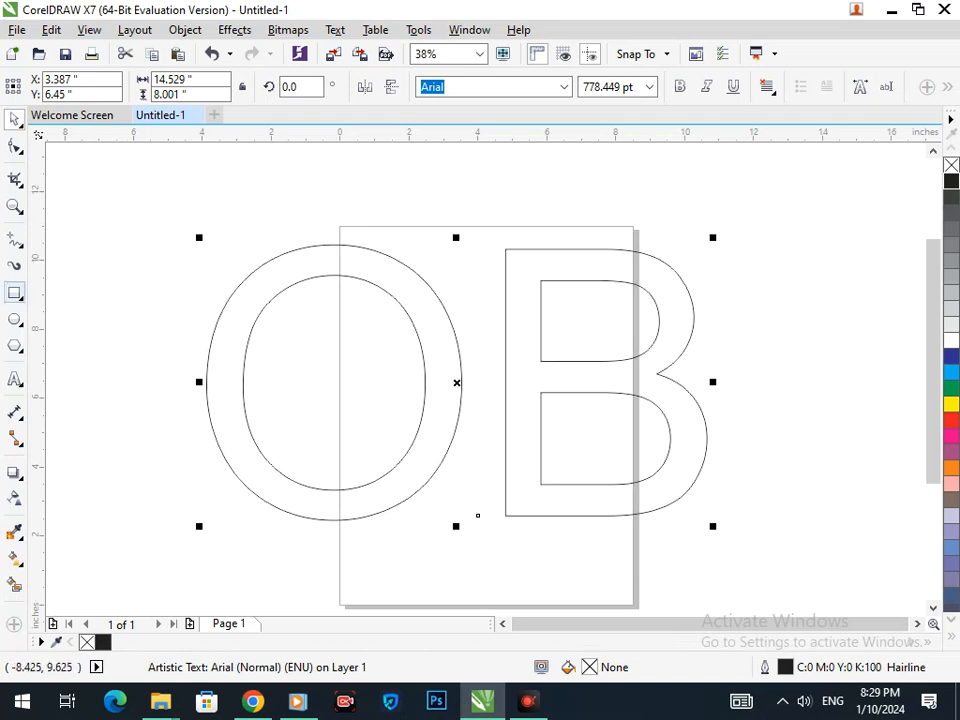
# Step: Draw a rectangle about 1.25 by 10.1 inches over the B's vertical stem, extending above and below the letter
pyautogui.click(15, 292)
pyautogui.click(85, 291)
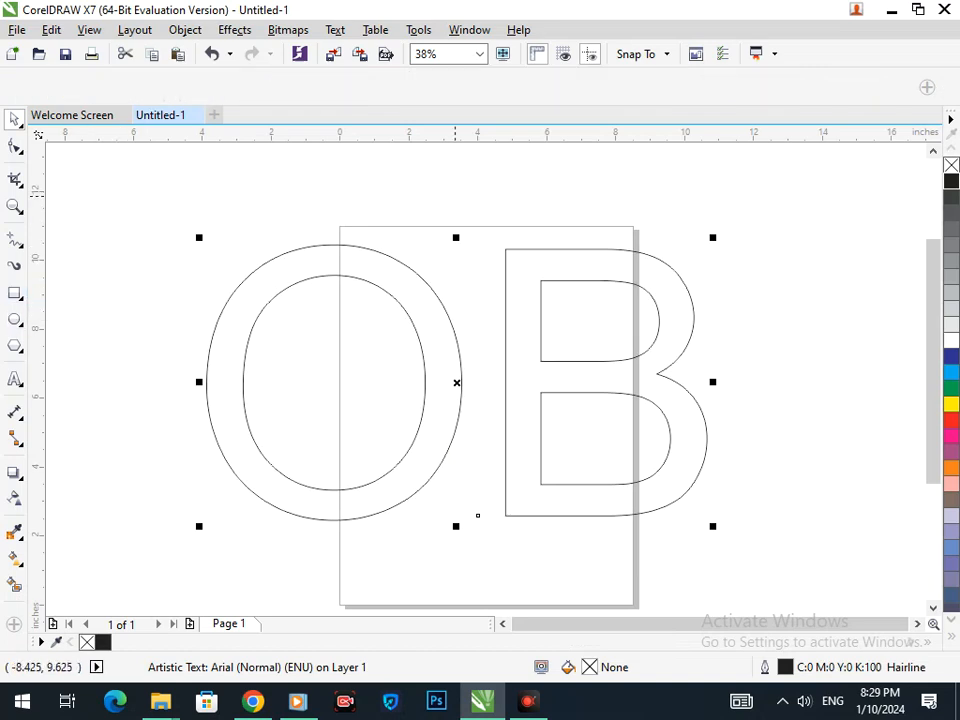
pyautogui.moveTo(542, 282)
pyautogui.mouseDown()
pyautogui.moveTo(506, 585)
pyautogui.moveTo(498, 575)
pyautogui.mouseUp()
pyautogui.press('Left')
pyautogui.press('Left')
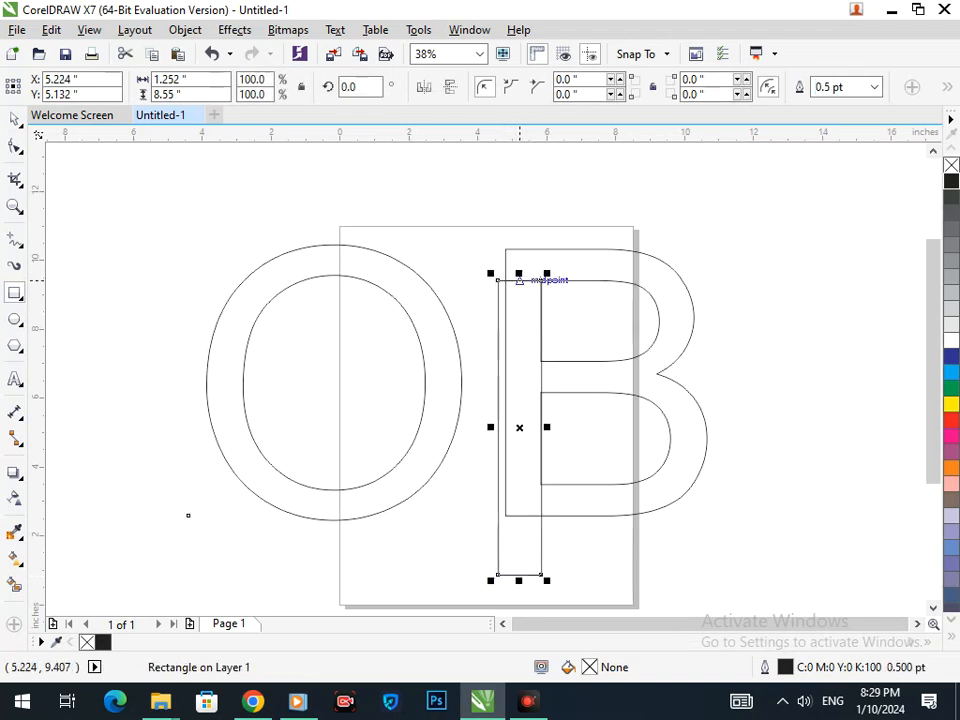
pyautogui.moveTo(518, 273); pyautogui.dragTo(518, 220)
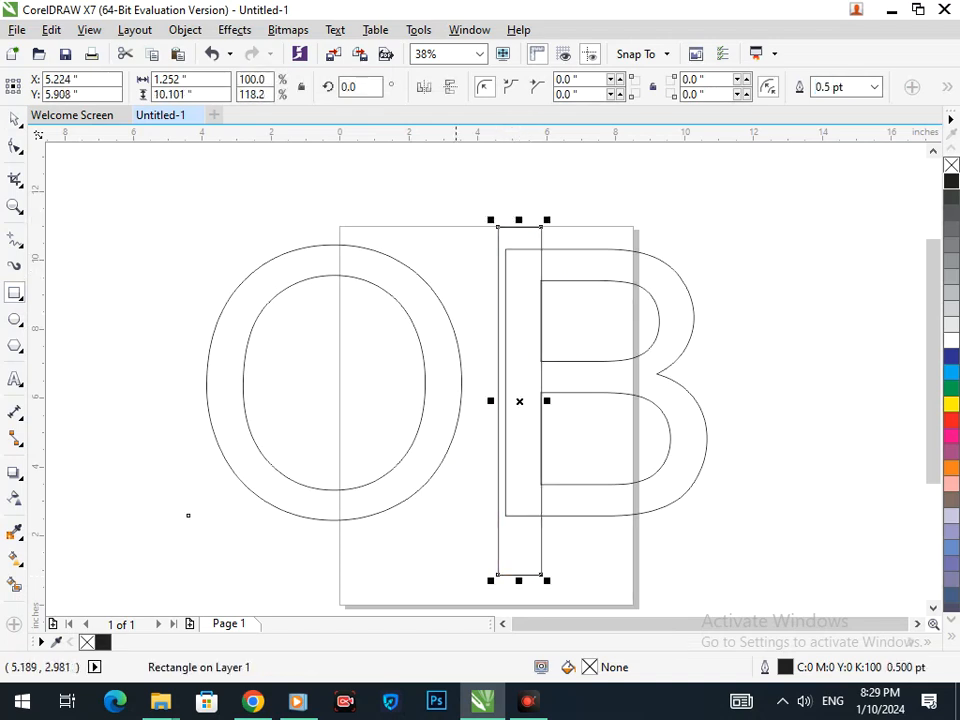
# Step: Break the OB artistic text apart into two separate letters
pyautogui.click(14, 119)
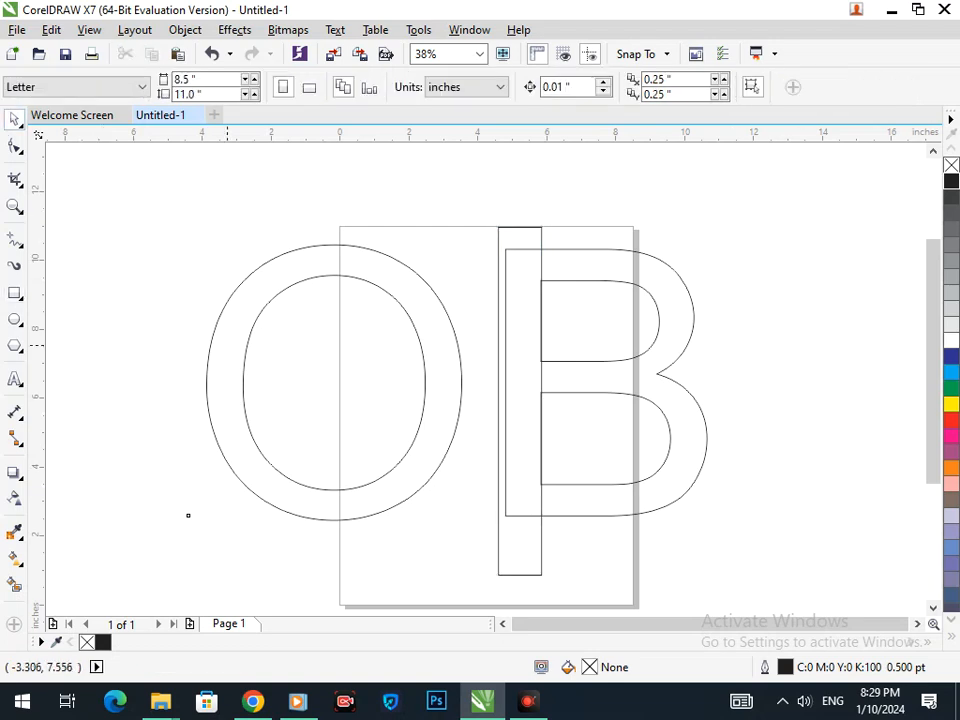
pyautogui.moveTo(226, 345); pyautogui.dragTo(177, 360)
pyautogui.hotkey('ctrl', 'z')
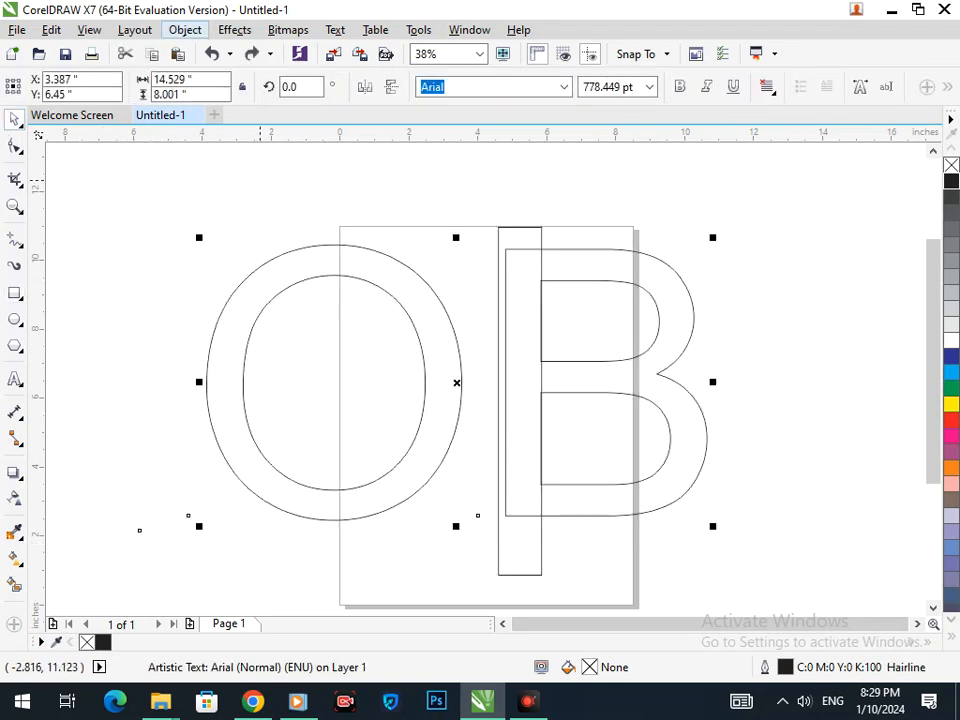
pyautogui.click(185, 29)
pyautogui.click(306, 268)
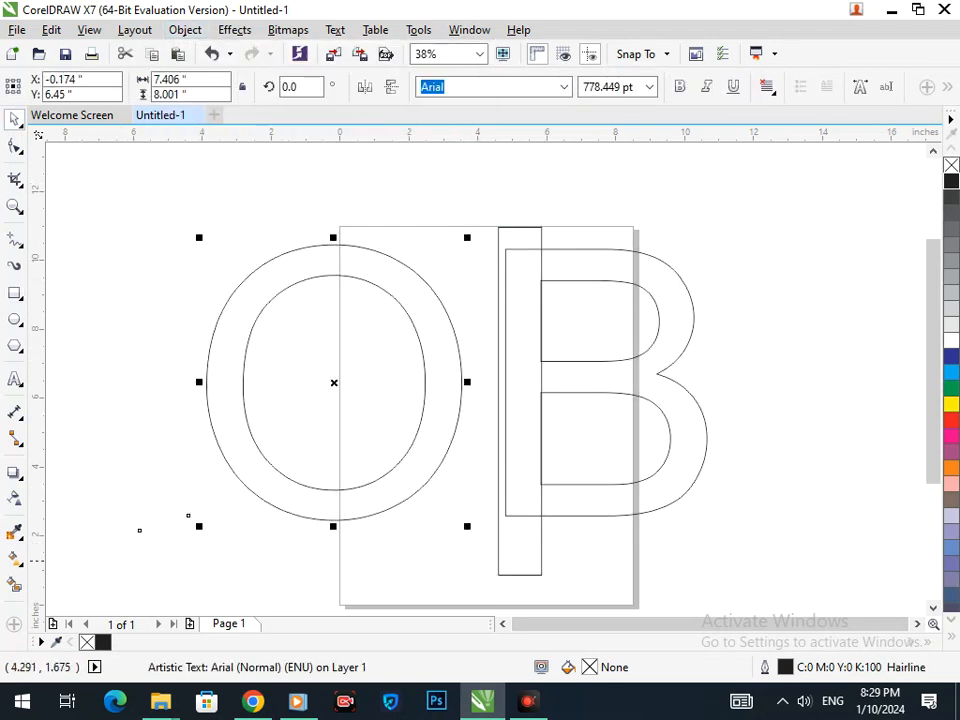
# Step: Trim the stem off the B using the rectangle as the cutter, and delete the rectangle
pyautogui.moveTo(520, 554); pyautogui.dragTo(466, 553)
pyautogui.hotkey('ctrl', 'z')
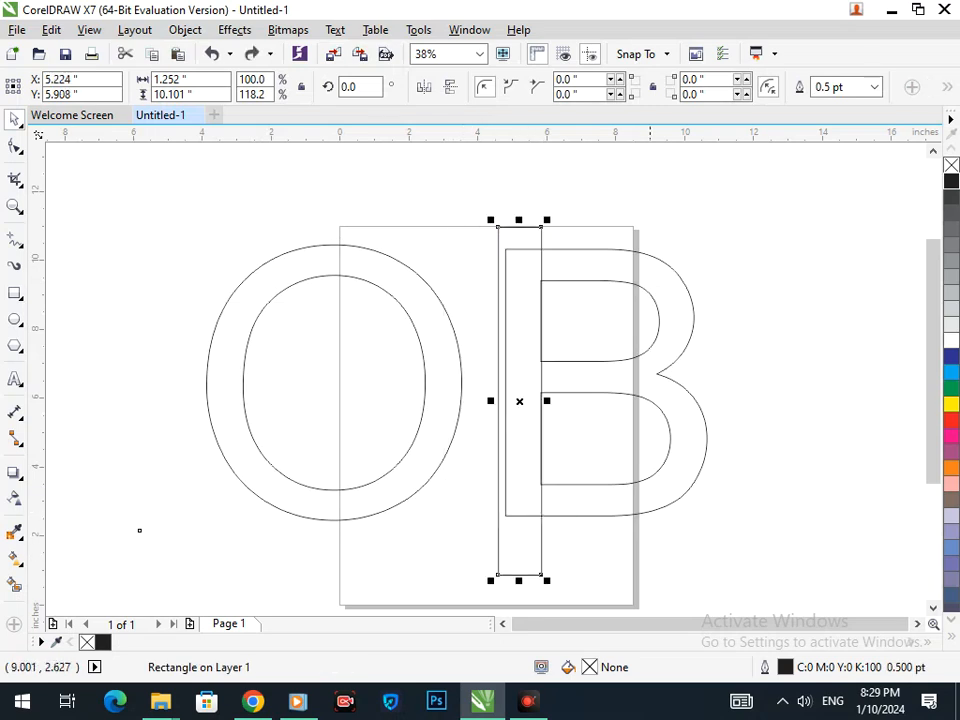
pyautogui.keyDown('shift'); pyautogui.click(650, 513); pyautogui.keyUp('shift')
pyautogui.click(545, 87)
pyautogui.click(742, 317)
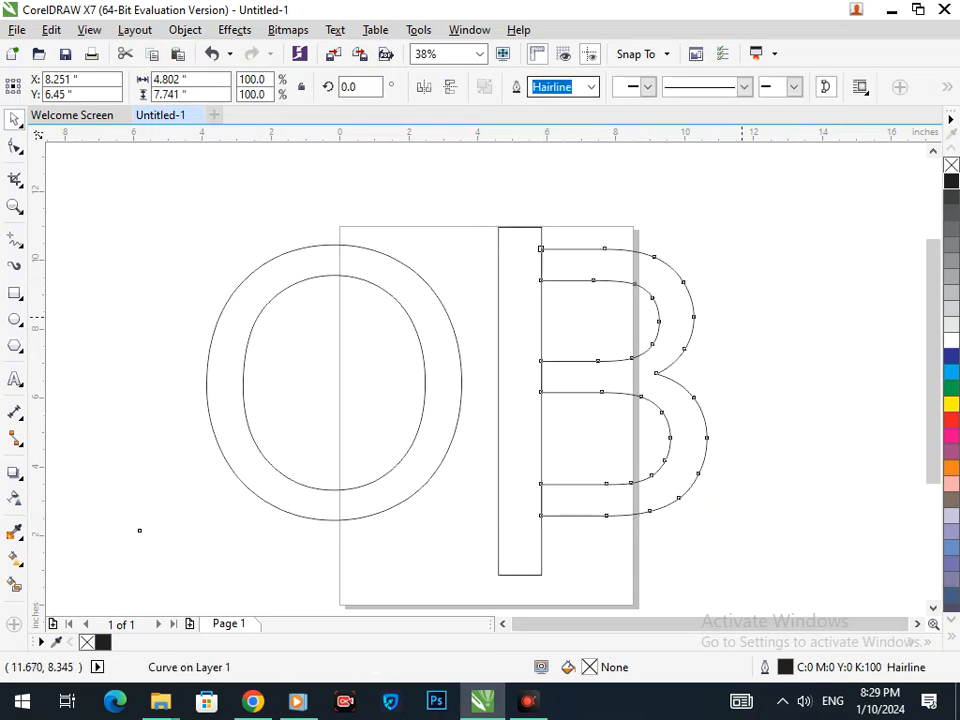
pyautogui.moveTo(526, 480); pyautogui.dragTo(418, 544)
pyautogui.press('Delete')
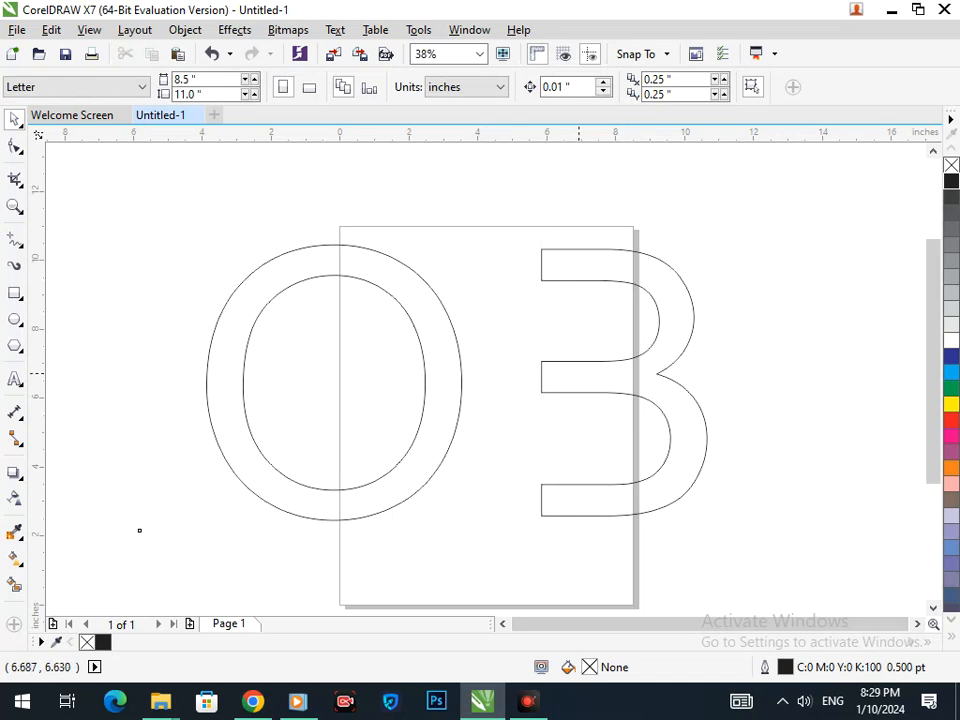
# Step: Move the trimmed B horizontally over the right half of the O, centred at X 3.115 inches
pyautogui.moveTo(586, 383); pyautogui.dragTo(406, 380)
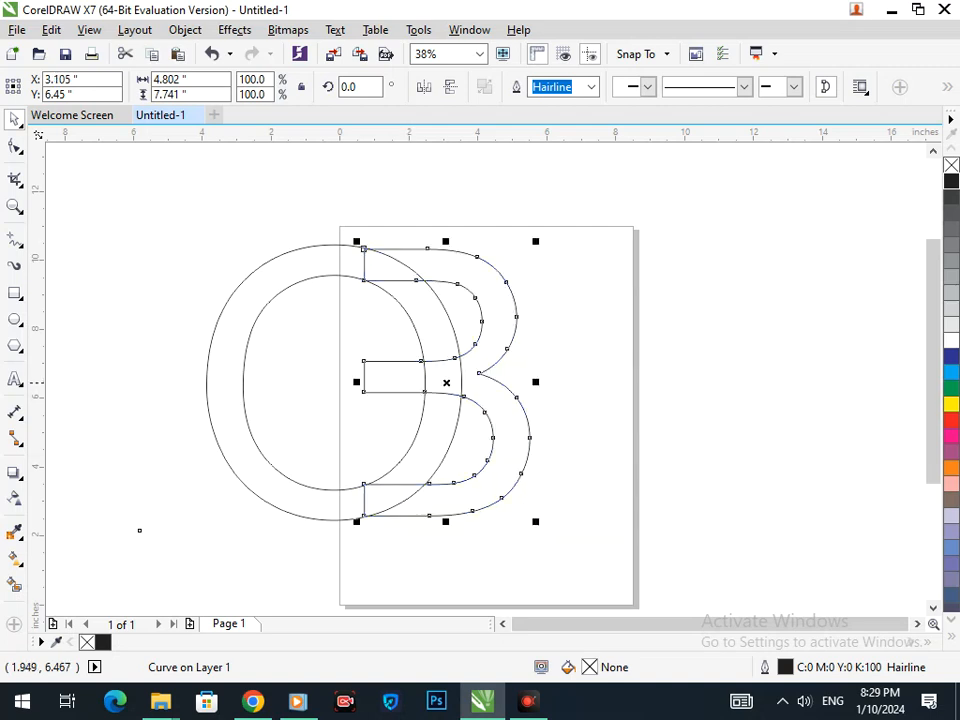
pyautogui.press('Right')
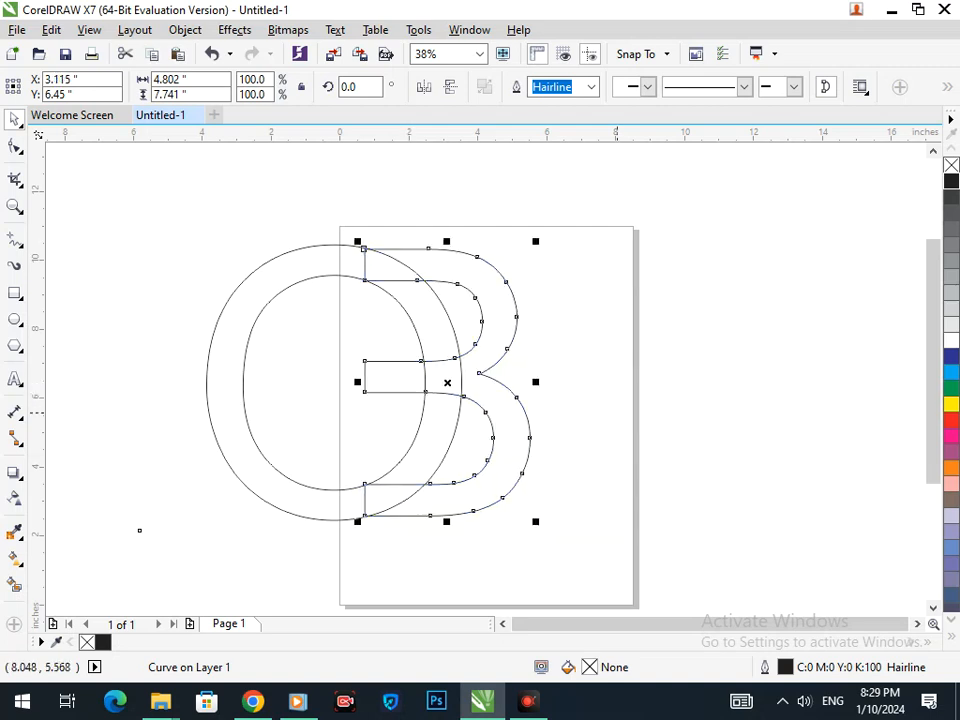
pyautogui.press('Escape')
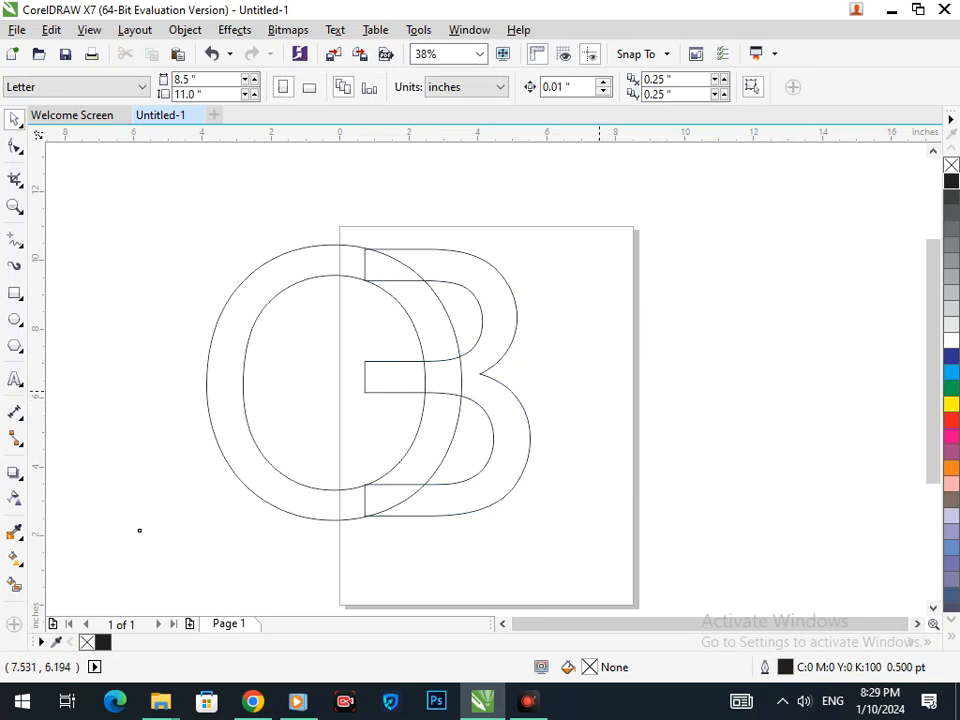
# Step: Add an outside contour around the trimmed B
pyautogui.click(386, 388)
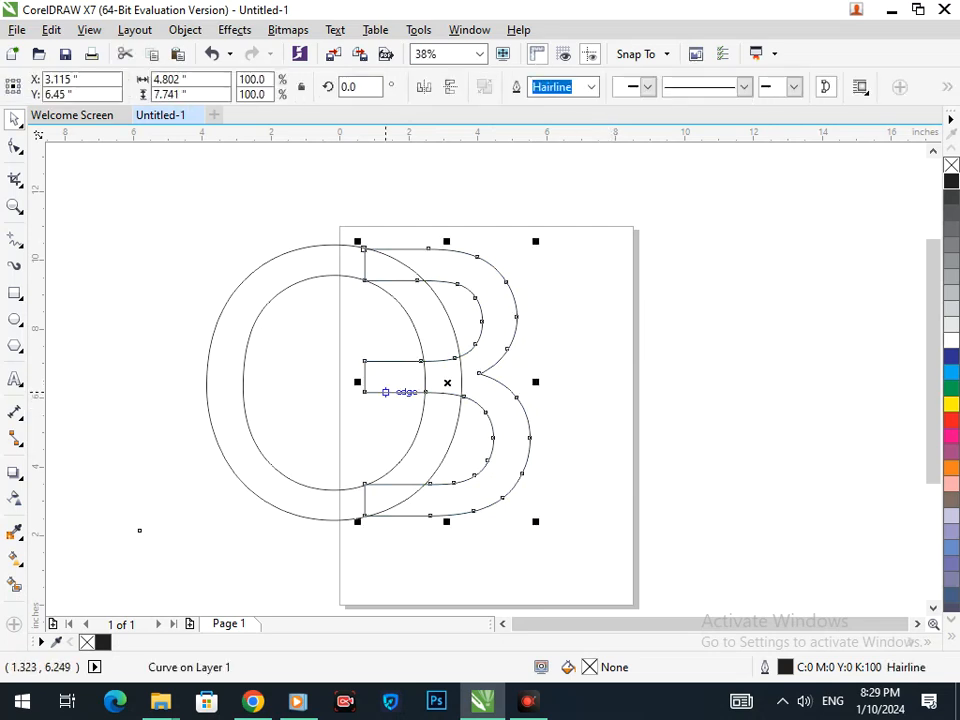
pyautogui.click(14, 472)
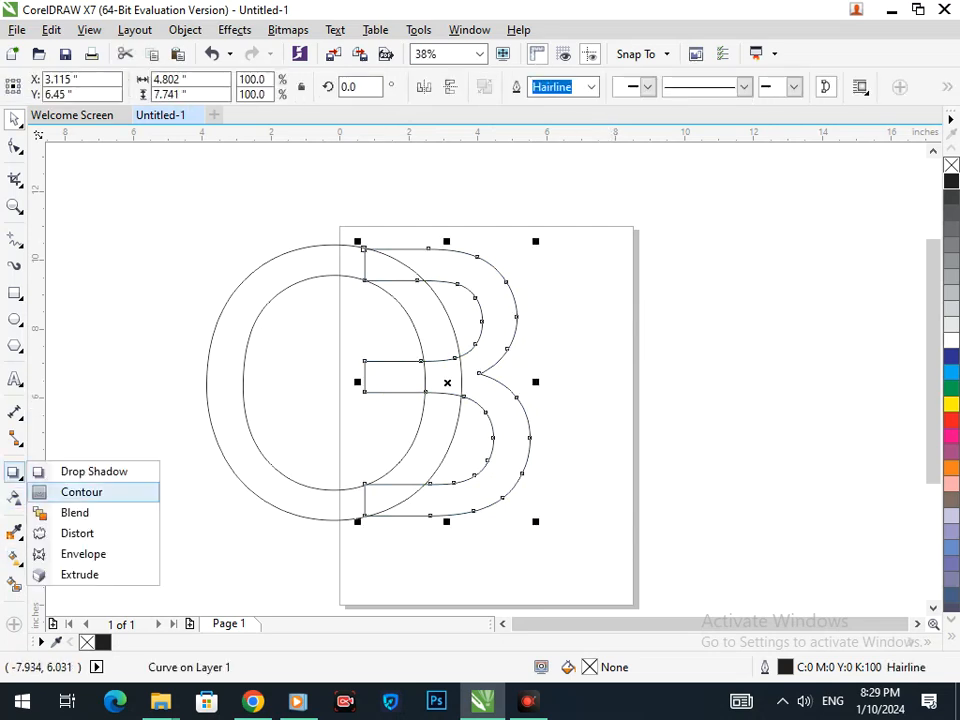
pyautogui.click(80, 491)
pyautogui.moveTo(360, 383); pyautogui.dragTo(354, 383)
pyautogui.moveTo(355, 522); pyautogui.dragTo(349, 516)
# Step: Add a one-step outside contour with a 0.23-inch offset to the O
pyautogui.click(313, 501)
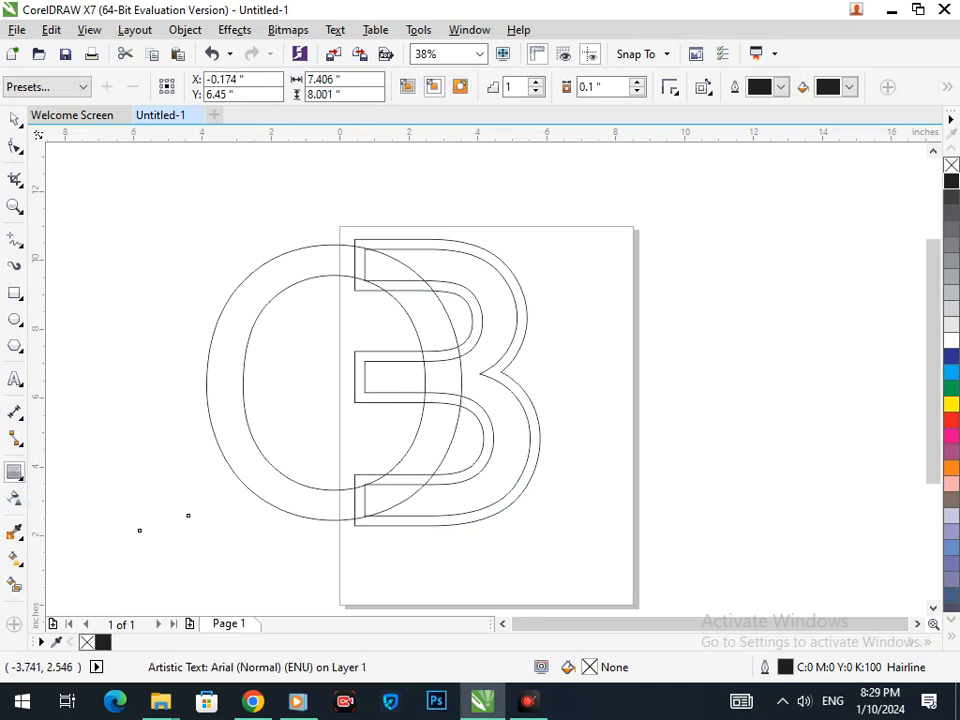
pyautogui.click(14, 119)
pyautogui.click(182, 425)
pyautogui.moveTo(220, 442); pyautogui.dragTo(190, 452)
pyautogui.hotkey('ctrl', 'z')
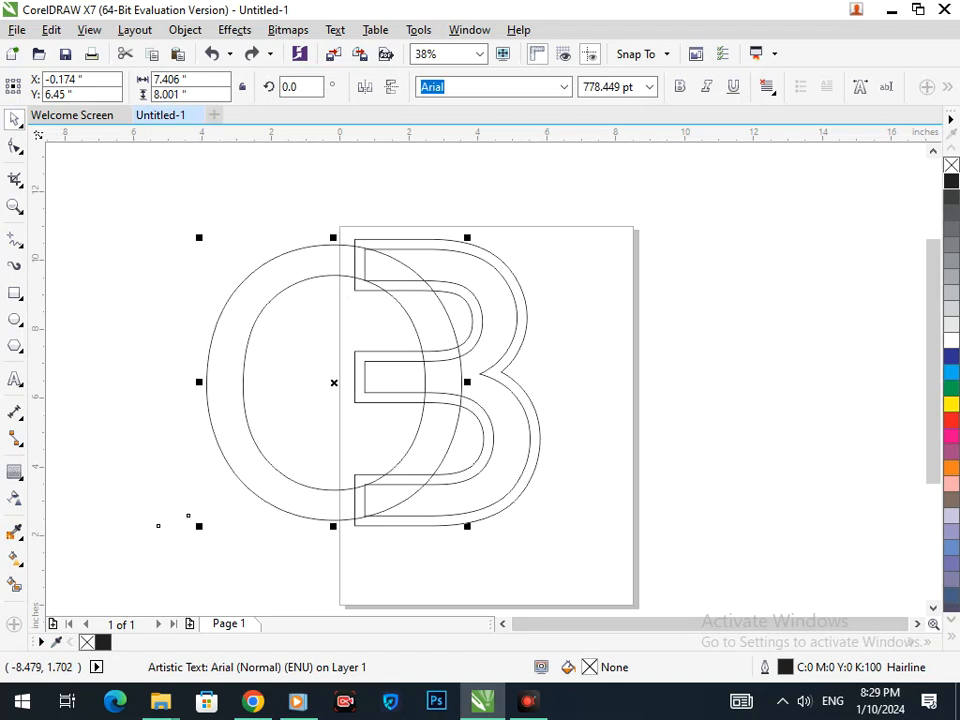
pyautogui.click(15, 471)
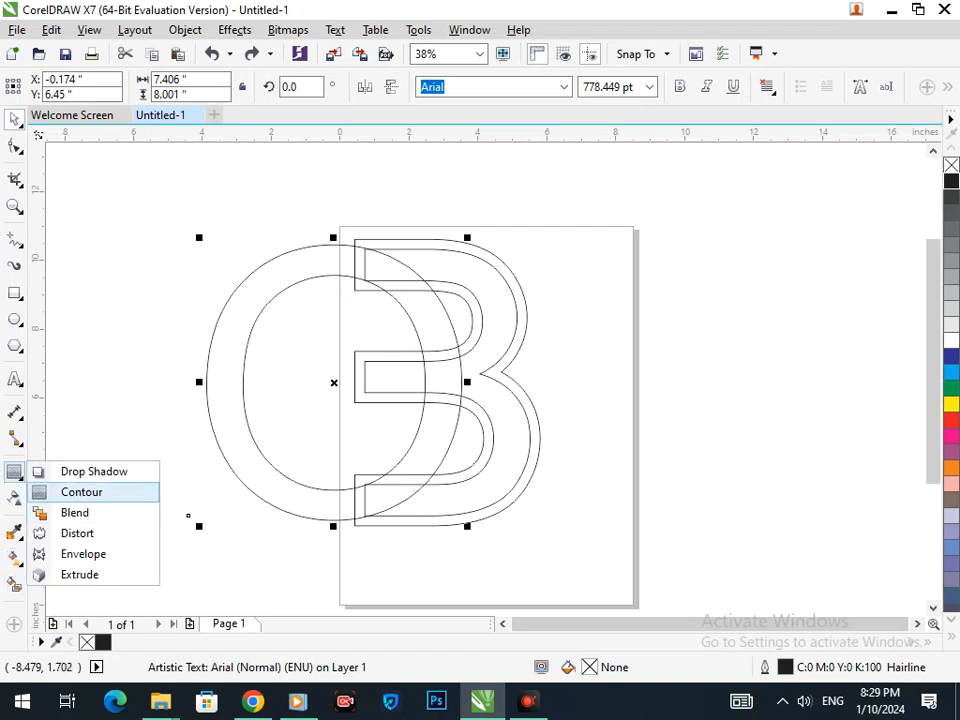
pyautogui.click(62, 491)
pyautogui.moveTo(240, 490); pyautogui.dragTo(231, 528)
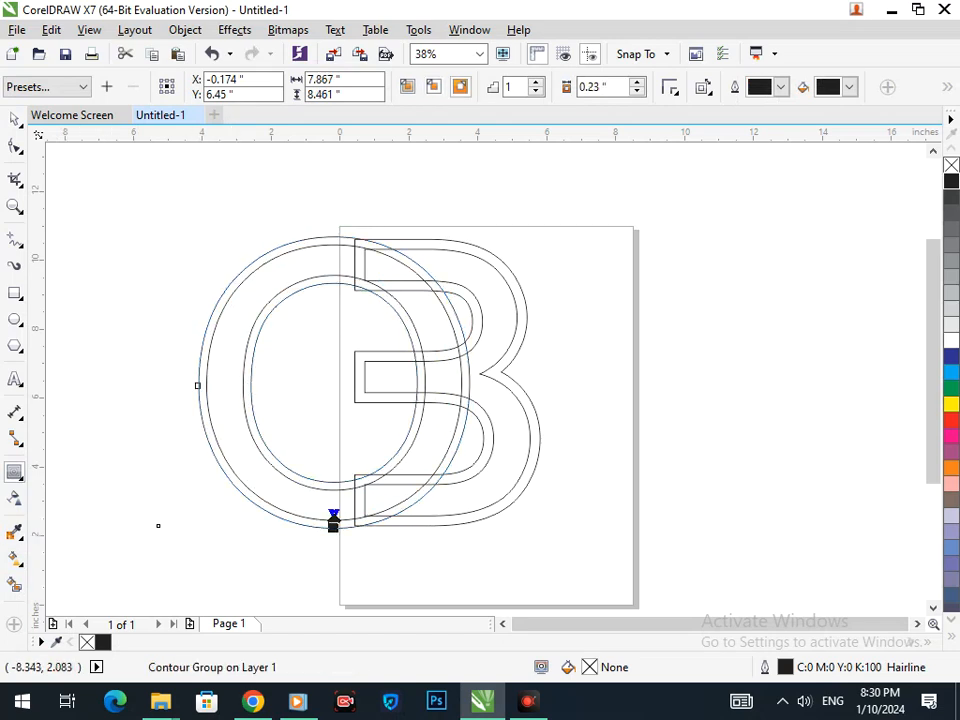
# Step: Smart-fill the O's left arc and all regions of the B's body with blue-grey C40 M20 Y0 K40 and a 0.5 pt outline
pyautogui.click(14, 585)
pyautogui.click(233, 440)
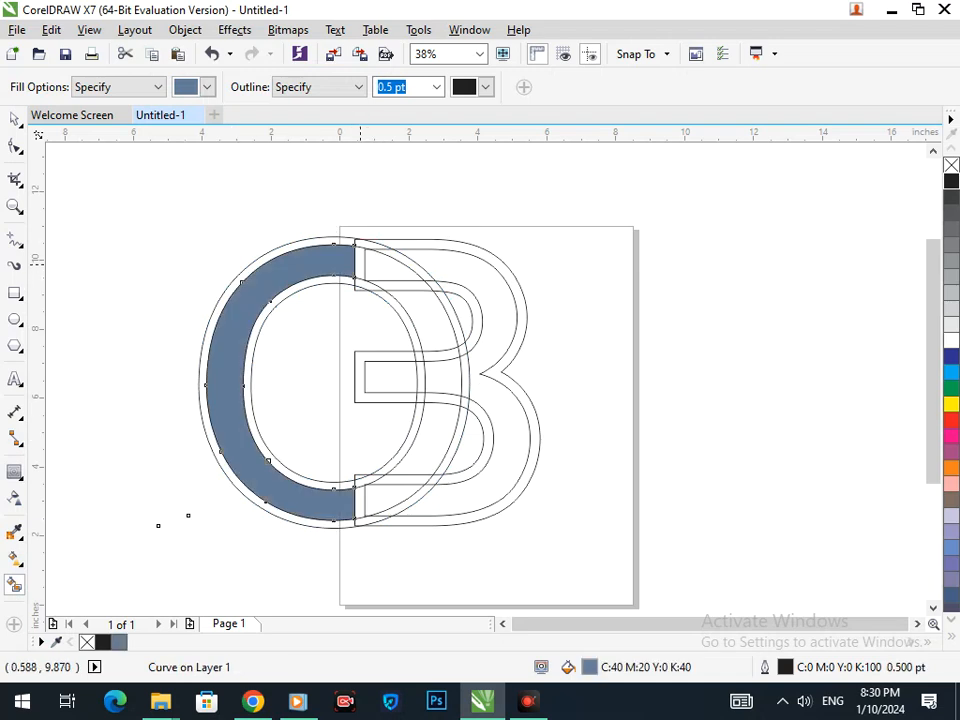
pyautogui.click(375, 267)
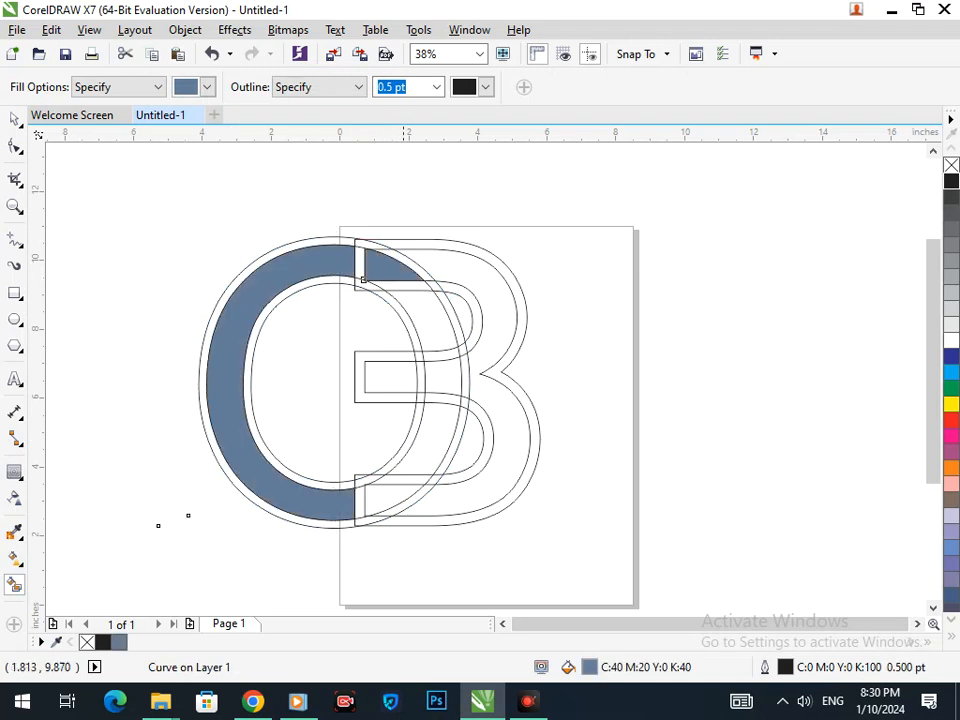
pyautogui.click(447, 279)
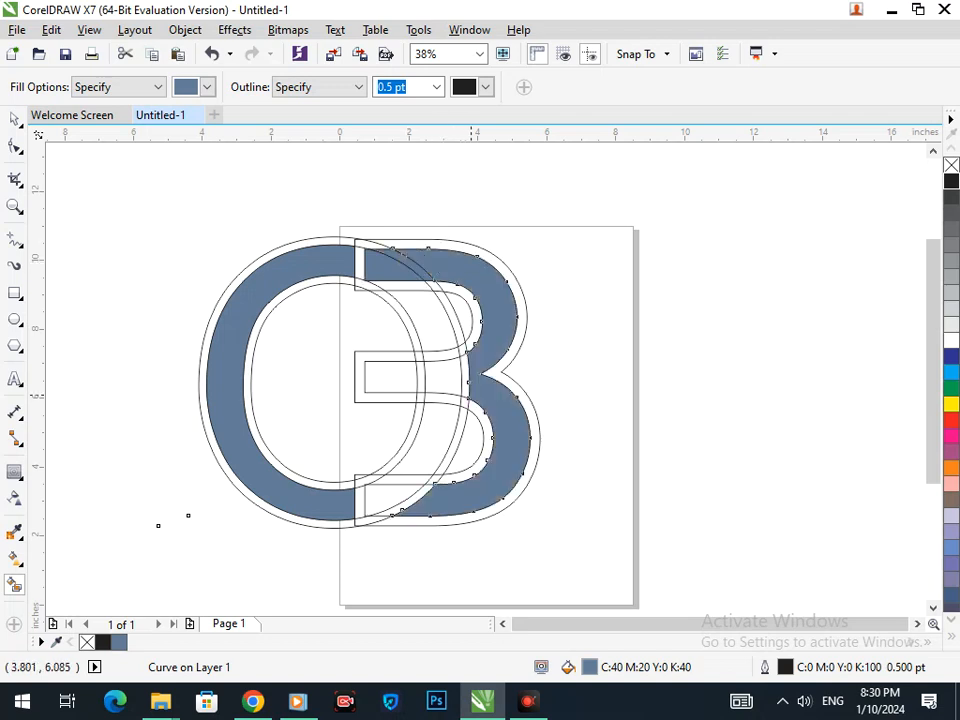
pyautogui.click(458, 384)
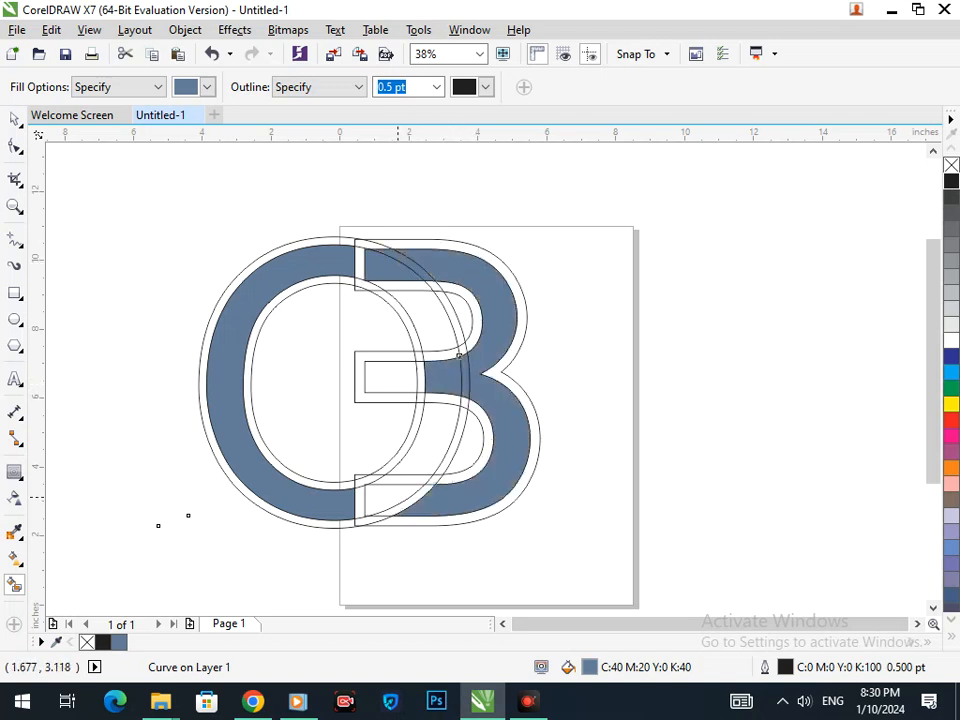
pyautogui.click(398, 497)
pyautogui.click(414, 500)
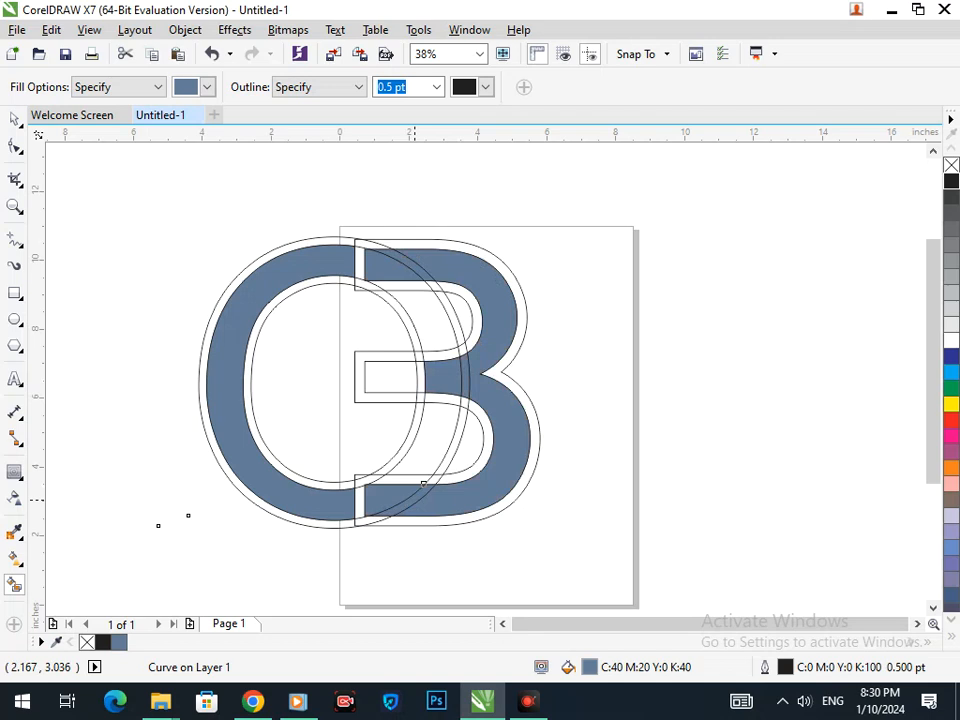
# Step: Smart-fill the O's right-side segments inside the B's openings and the narrow gaps joining them to the left arc
pyautogui.click(424, 483)
pyautogui.click(405, 479)
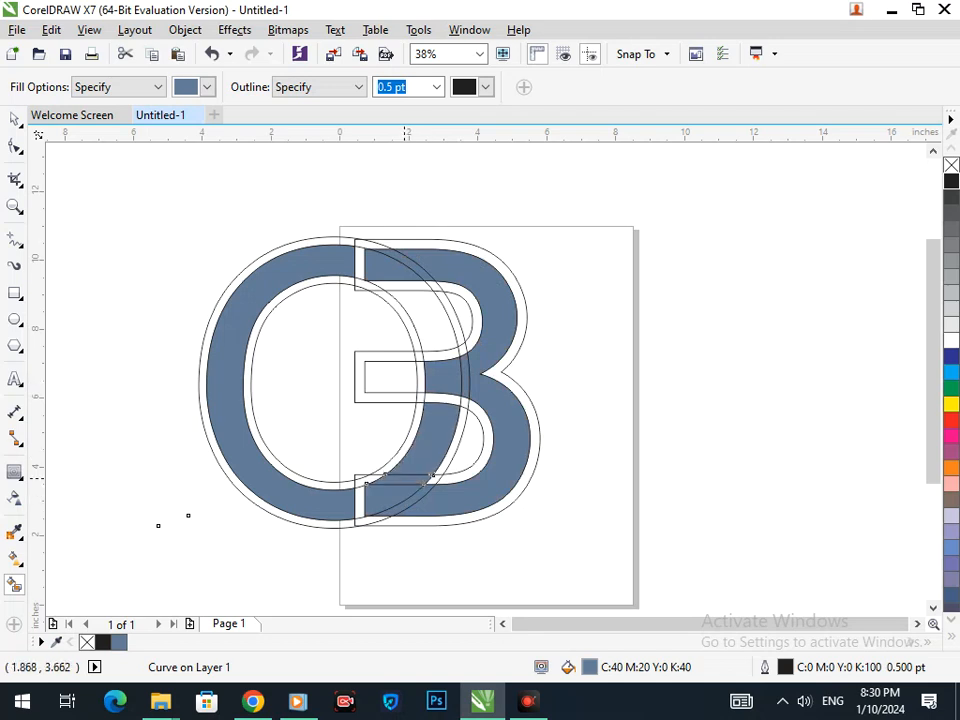
pyautogui.click(361, 502)
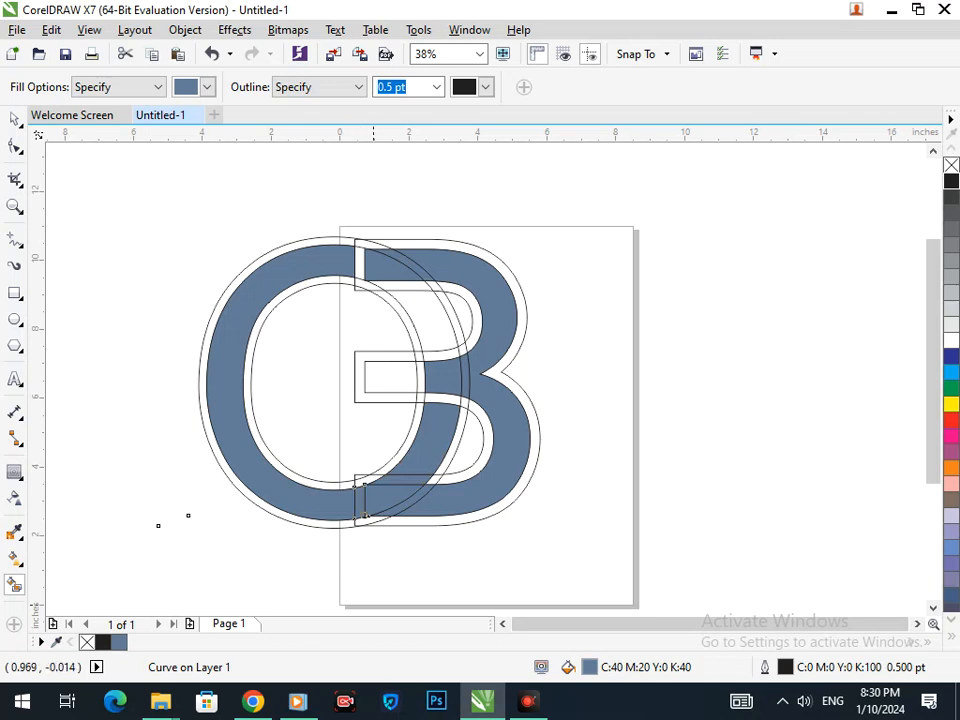
pyautogui.click(440, 332)
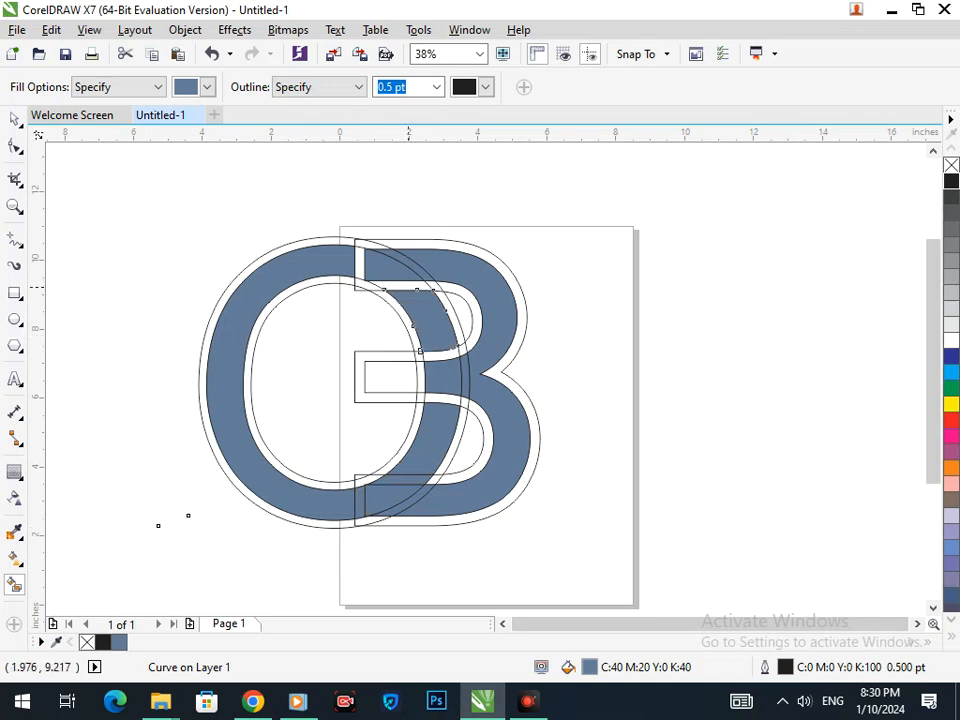
pyautogui.click(392, 285)
pyautogui.click(362, 262)
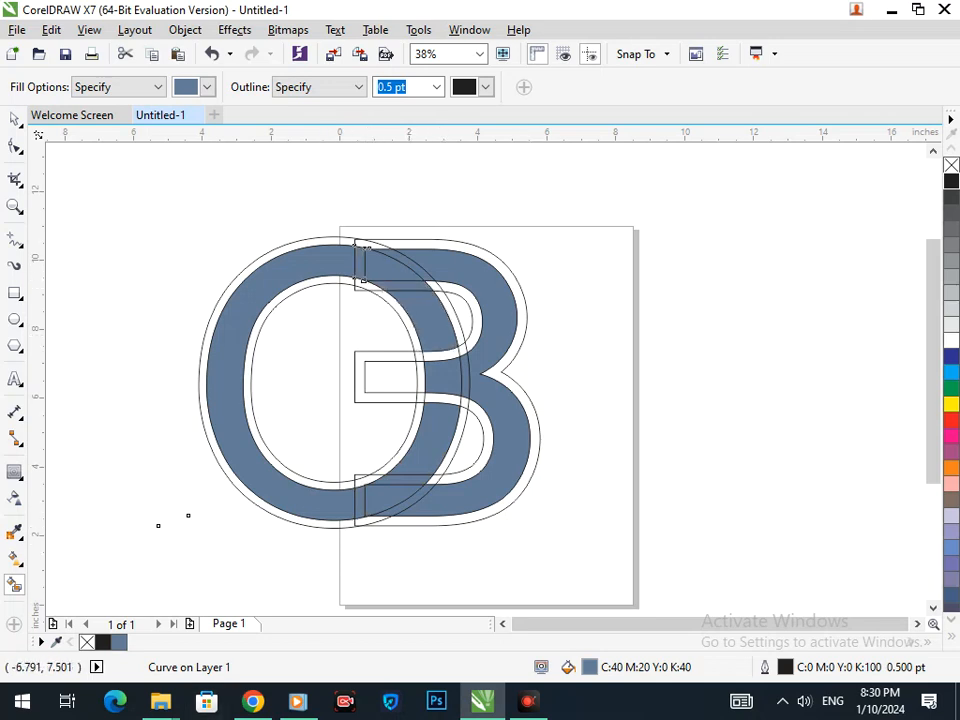
# Step: Delete the sliver at the lower crossing of the letters and the original O and B outlines with their contours
pyautogui.click(14, 119)
pyautogui.click(156, 270)
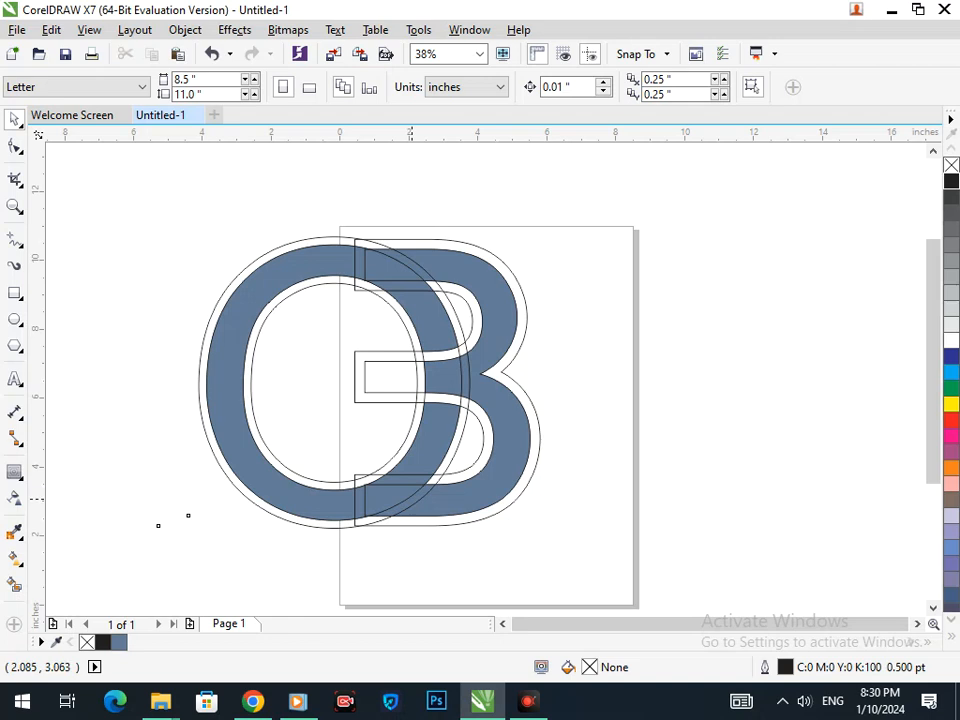
pyautogui.click(375, 521)
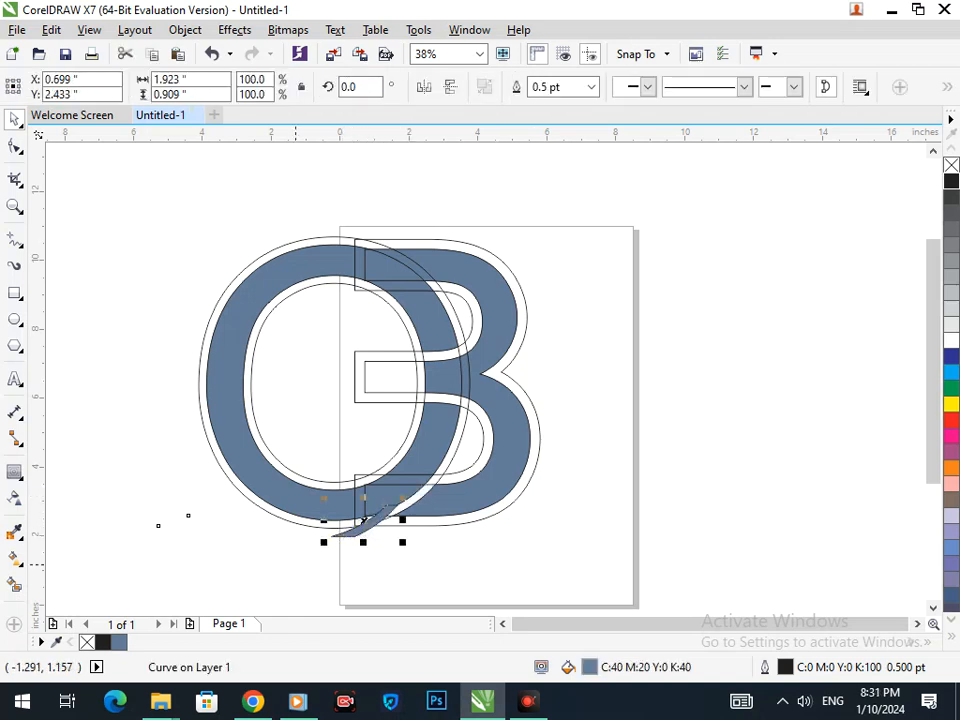
pyautogui.press('Delete')
pyautogui.click(264, 409)
pyautogui.press('Delete')
pyautogui.click(427, 401)
pyautogui.press('Delete')
# Step: Delete the thin filled sliver separating the O from the B at their upper crossing
pyautogui.moveTo(400, 254); pyautogui.dragTo(291, 268)
pyautogui.hotkey('ctrl', 'z')
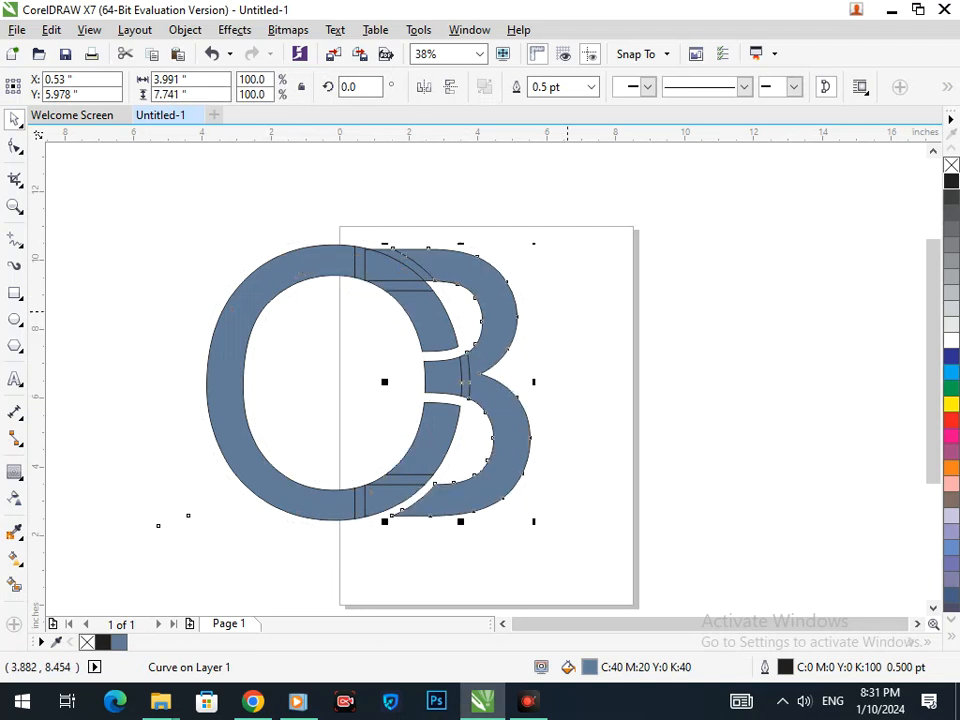
pyautogui.click(418, 246)
pyautogui.press('F2')
pyautogui.moveTo(377, 223); pyautogui.dragTo(456, 300)
pyautogui.moveTo(400, 382); pyautogui.dragTo(199, 307)
pyautogui.press('Delete')
pyautogui.press('F3')
pyautogui.scroll(-5, 402, 236)
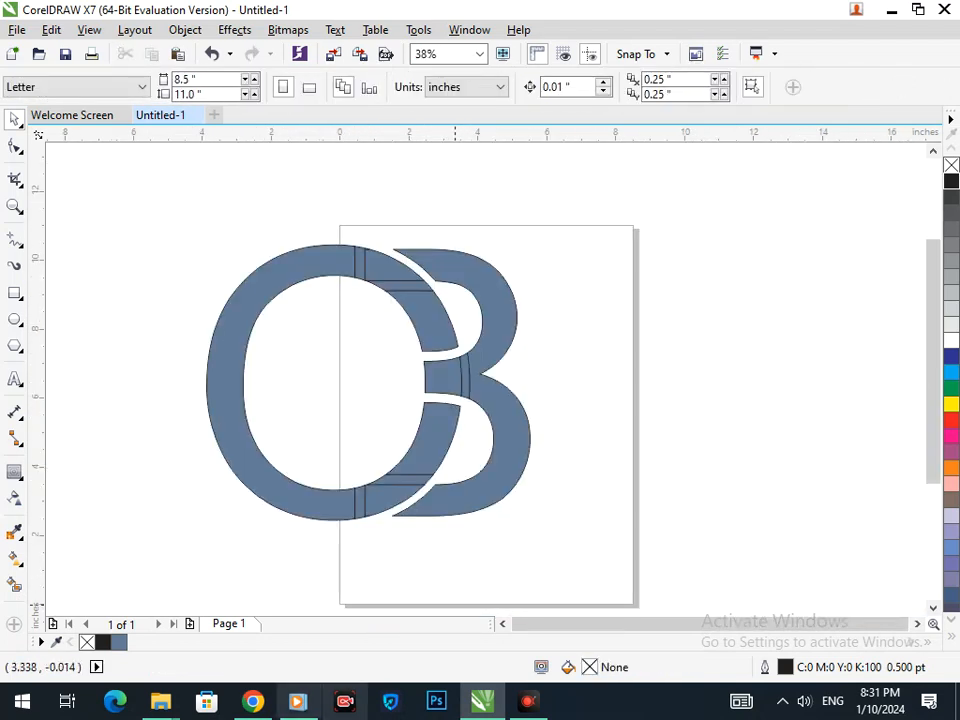
# Step: Weld the small upper crossing pieces of the O with its upper-right arc segment
pyautogui.moveTo(334, 224); pyautogui.dragTo(445, 332)
pyautogui.moveTo(408, 290); pyautogui.dragTo(314, 284)
pyautogui.hotkey('ctrl', 'z')
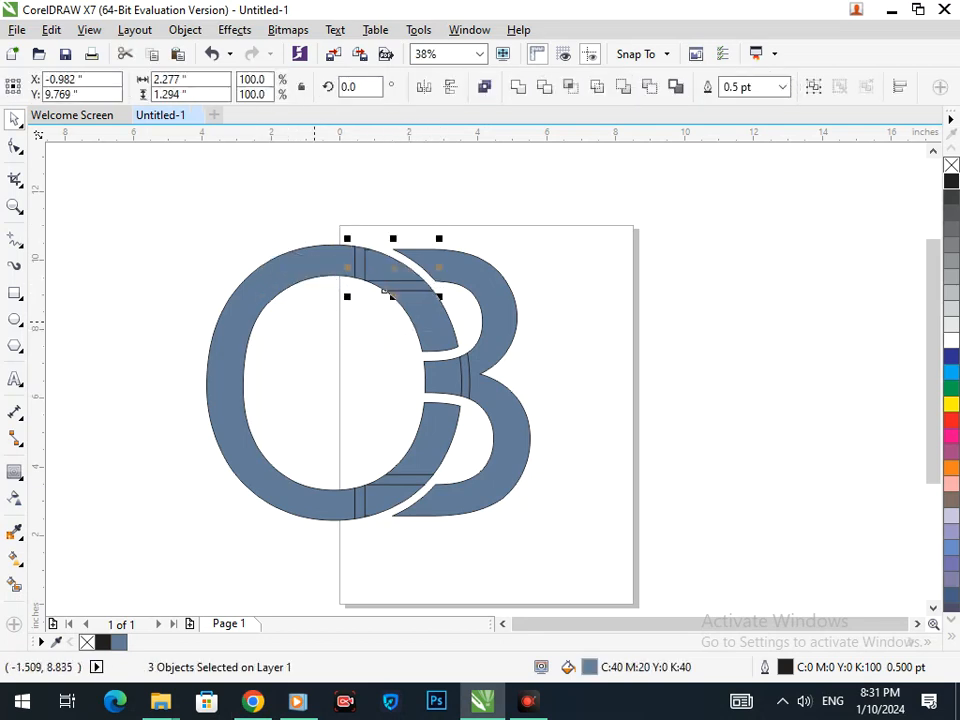
pyautogui.keyDown('shift'); pyautogui.click(439, 333); pyautogui.keyUp('shift')
pyautogui.click(518, 86)
pyautogui.click(576, 309)
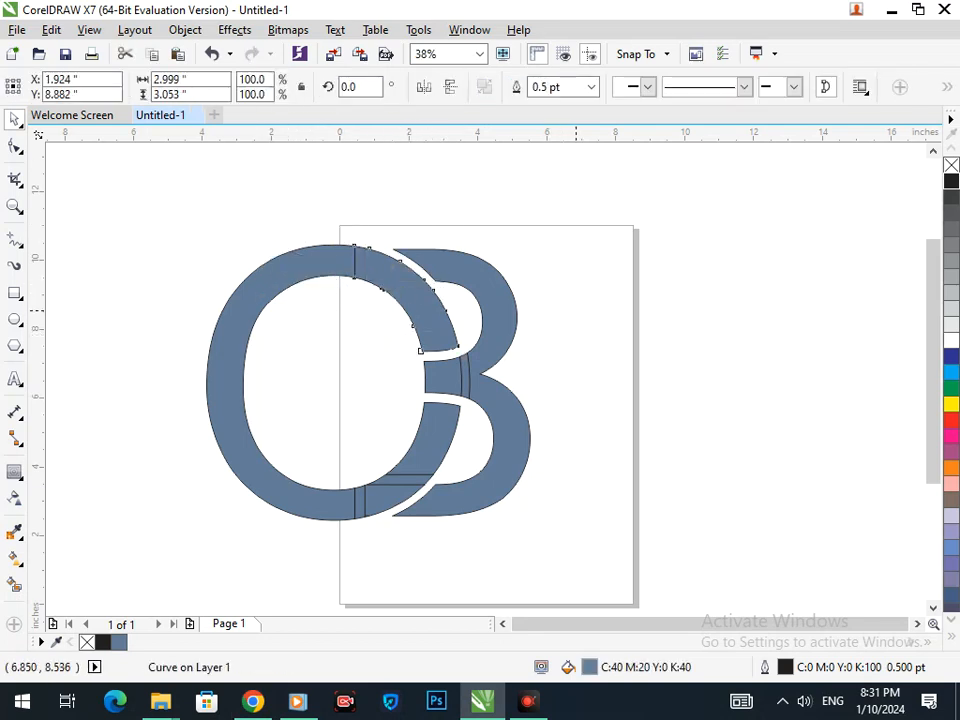
# Step: Weld the O's upper-right arc to its large left arc
pyautogui.moveTo(389, 286); pyautogui.dragTo(423, 334)
pyautogui.hotkey('ctrl', 'z')
pyautogui.keyDown('shift'); pyautogui.click(285, 273); pyautogui.keyUp('shift')
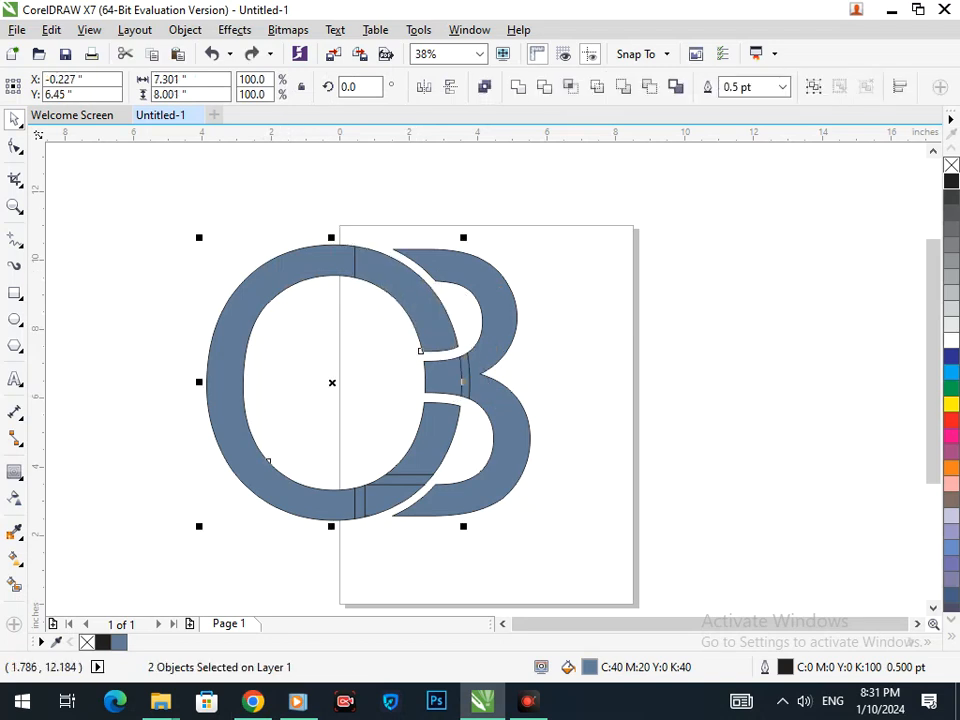
pyautogui.click(518, 87)
pyautogui.click(598, 297)
# Step: Weld the four filled pieces along the O's lower-right arc into one shape
pyautogui.moveTo(430, 455); pyautogui.dragTo(454, 424)
pyautogui.hotkey('ctrl', 'z')
pyautogui.moveTo(301, 573); pyautogui.dragTo(494, 398)
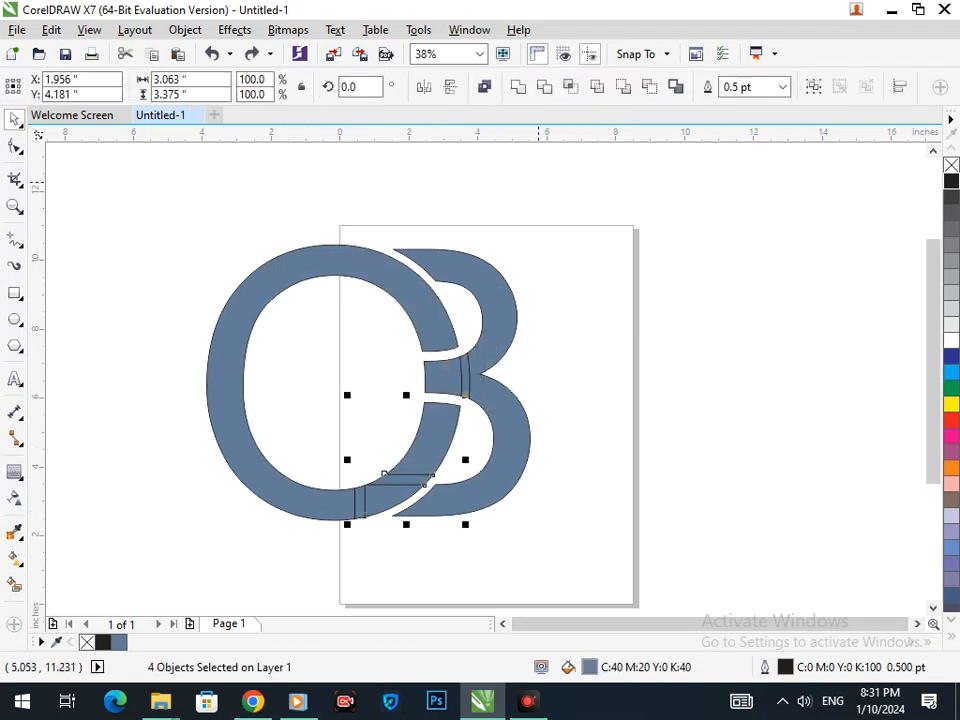
pyautogui.click(518, 87)
pyautogui.click(583, 386)
# Step: Weld the O's lower-right arc to the large remaining part of the O
pyautogui.moveTo(384, 493); pyautogui.dragTo(487, 487)
pyautogui.hotkey('ctrl', 'z')
pyautogui.keyDown('shift'); pyautogui.click(323, 507); pyautogui.keyUp('shift')
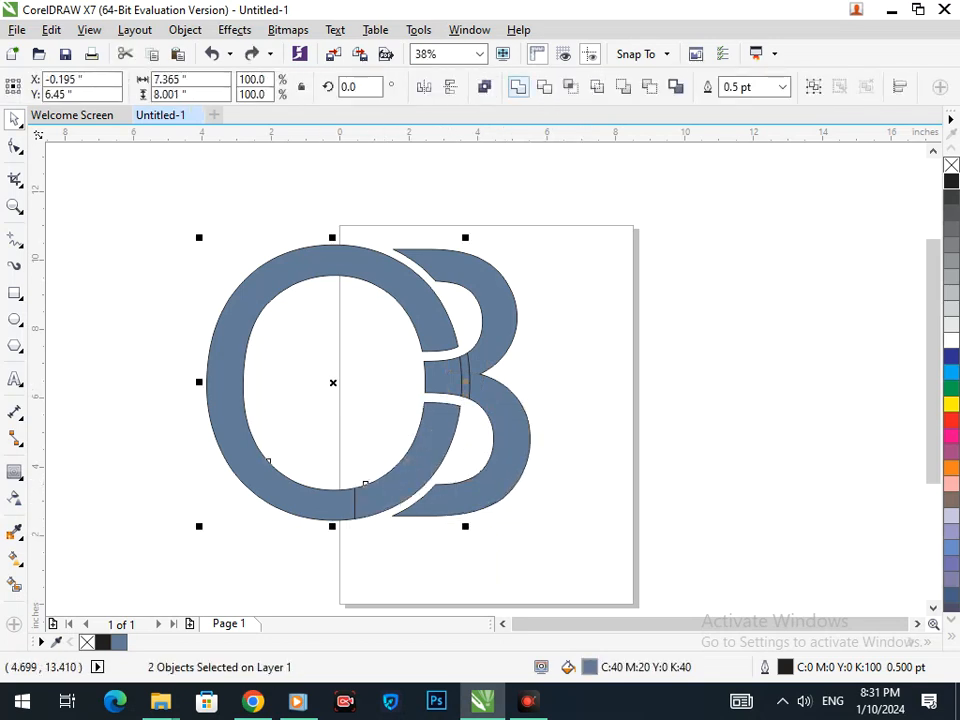
pyautogui.click(518, 87)
pyautogui.click(627, 387)
# Step: Weld the small middle-bar pieces where the letters cross with the main body of the B
pyautogui.moveTo(456, 379); pyautogui.dragTo(514, 408)
pyautogui.hotkey('ctrl', 'z')
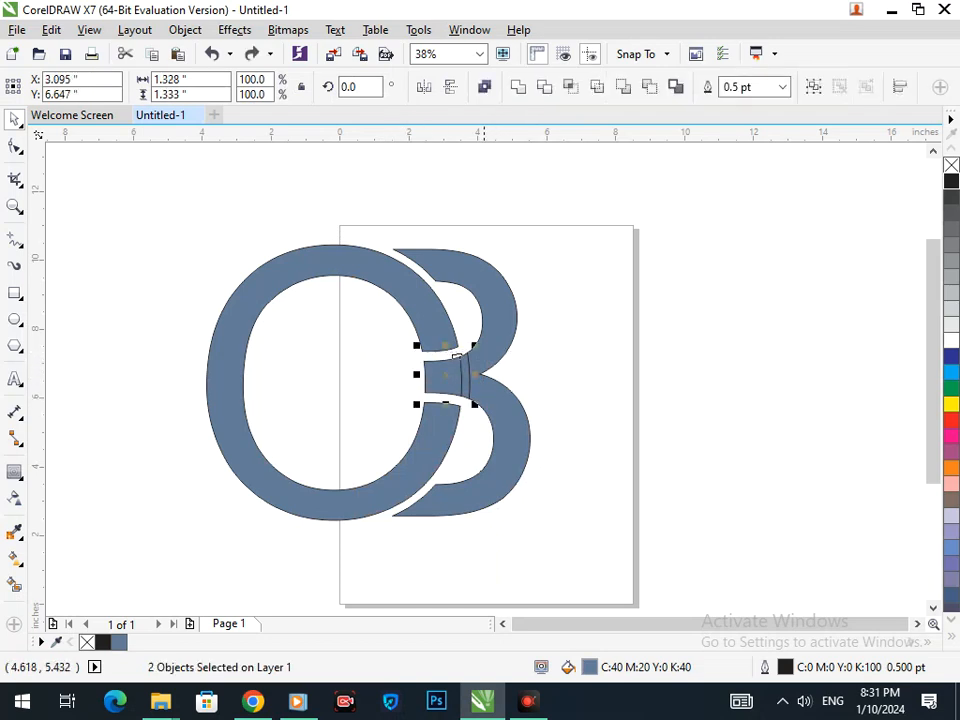
pyautogui.keyDown('shift'); pyautogui.click(484, 470); pyautogui.keyUp('shift')
pyautogui.click(518, 87)
pyautogui.click(576, 302)
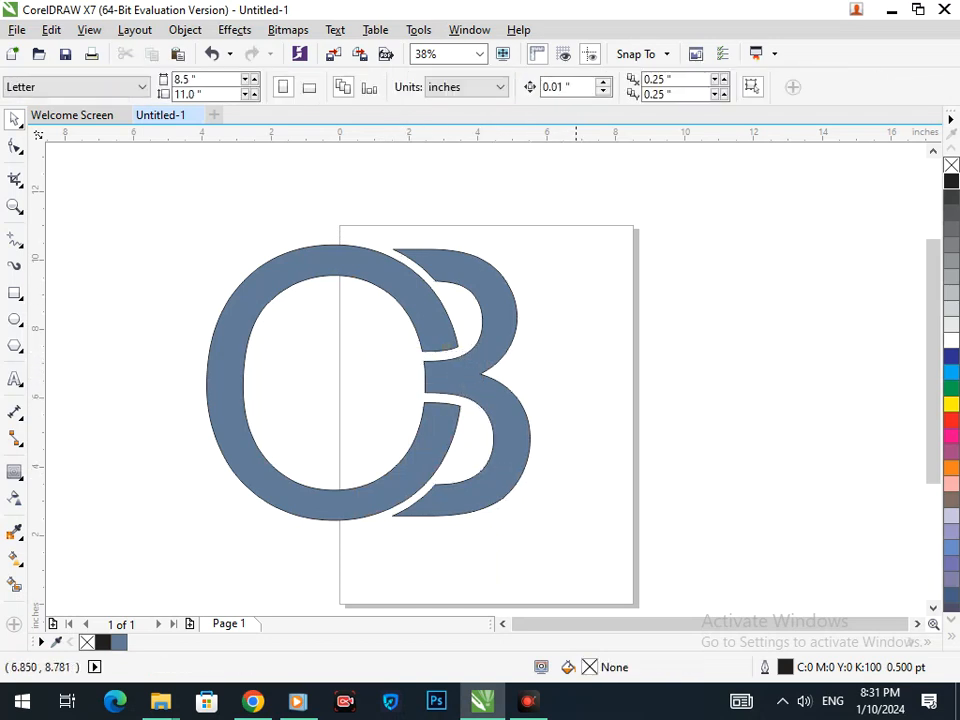
# Step: Move the complete OB monogram off the page into the empty area to its left
pyautogui.press('F3')
pyautogui.press('F3')
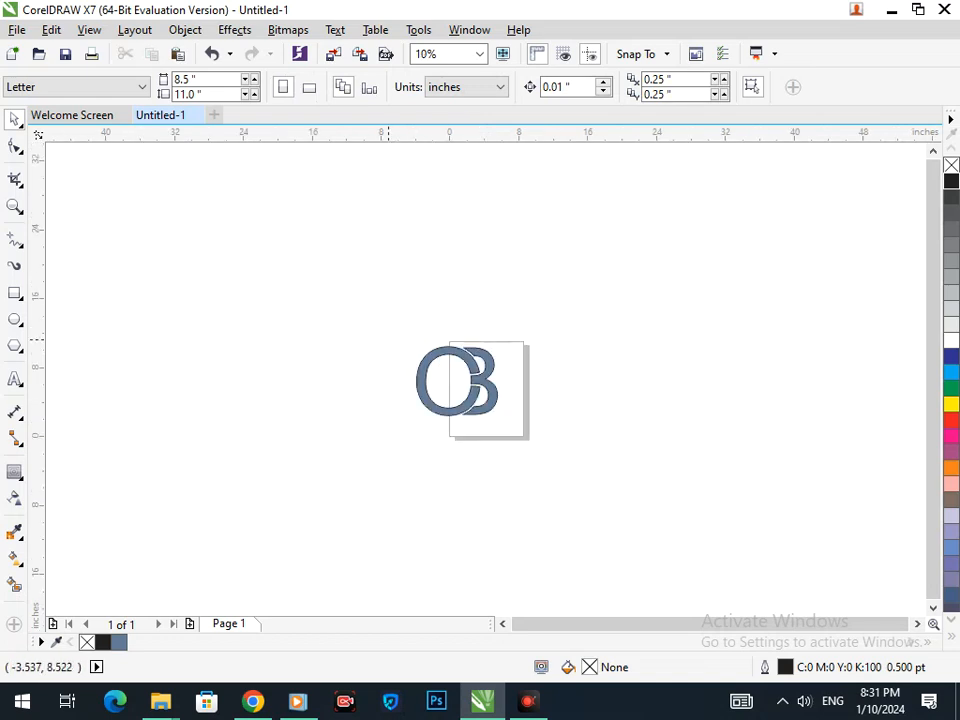
pyautogui.moveTo(350, 296); pyautogui.dragTo(530, 436)
pyautogui.moveTo(489, 380); pyautogui.dragTo(273, 319)
pyautogui.click(312, 398)
# Step: Group the O and B shapes of the monogram
pyautogui.press('F2')
pyautogui.moveTo(176, 265); pyautogui.dragTo(297, 364)
pyautogui.moveTo(289, 193); pyautogui.dragTo(717, 588)
pyautogui.hotkey('ctrl', 'g')
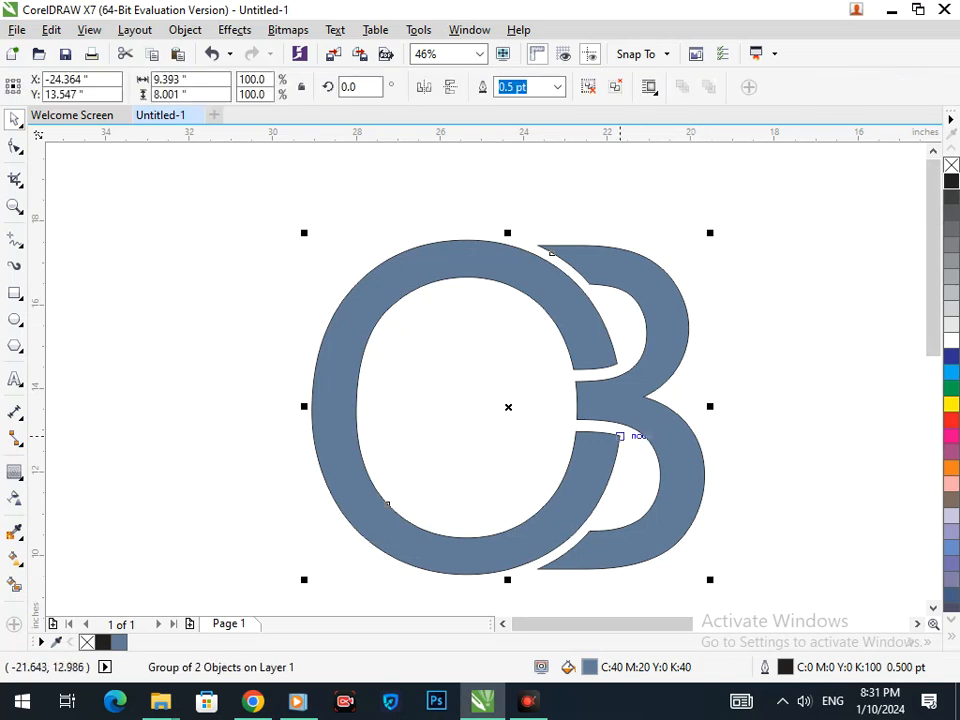
# Step: Reposition the grouped monogram in the empty area beside the page, around X -23.064, Y 12.664 inches
pyautogui.scroll(-3, 166, 296)
pyautogui.press('F2')
pyautogui.moveTo(188, 271); pyautogui.dragTo(323, 385)
pyautogui.click(457, 535)
pyautogui.moveTo(443, 478); pyautogui.dragTo(488, 511)
pyautogui.click(502, 577)
pyautogui.click(316, 386)
pyautogui.click(212, 367)
pyautogui.click(314, 417)
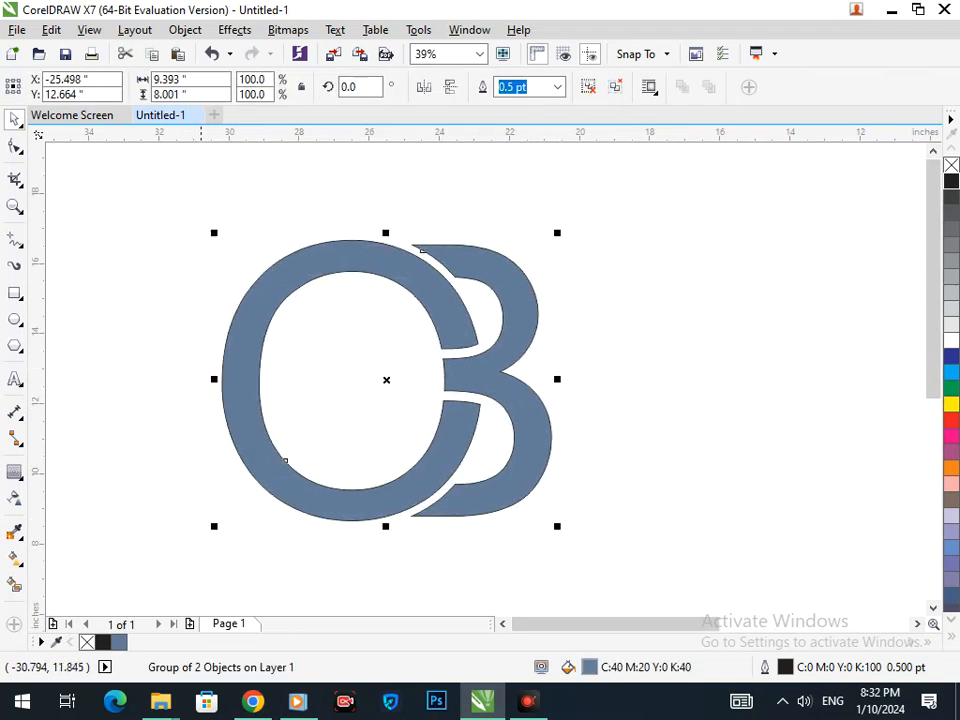
pyautogui.click(185, 29)
pyautogui.press('Escape')
pyautogui.click(524, 308)
pyautogui.click(716, 326)
pyautogui.click(608, 258)
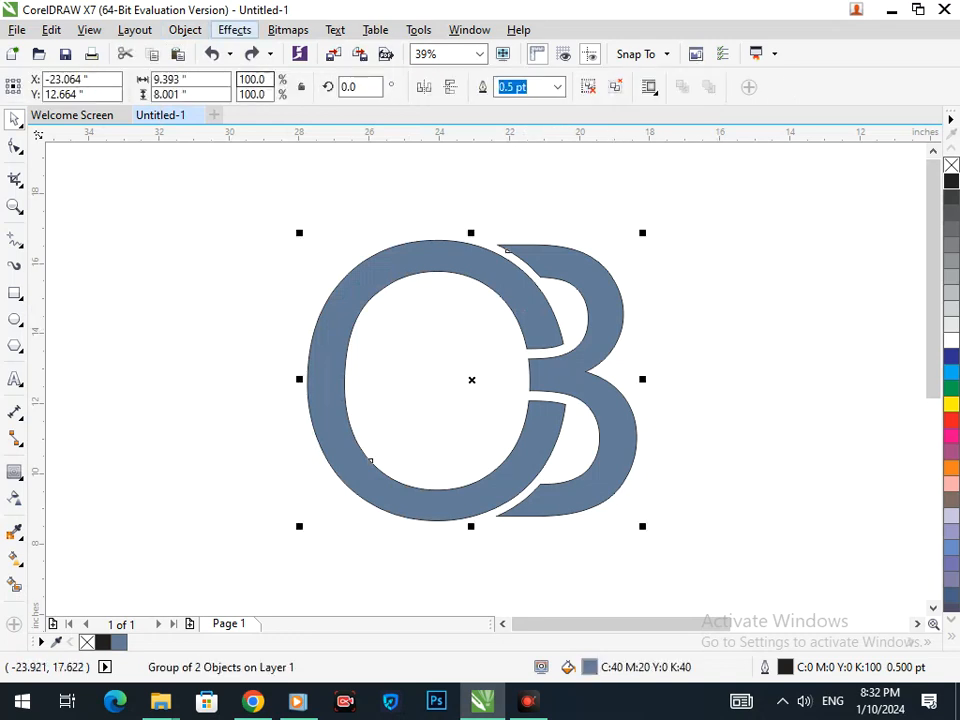
pyautogui.click(185, 29)
pyautogui.click(369, 459)
pyautogui.click(357, 225)
pyautogui.moveTo(379, 253); pyautogui.dragTo(208, 249)
pyautogui.hotkey('ctrl', 'z')
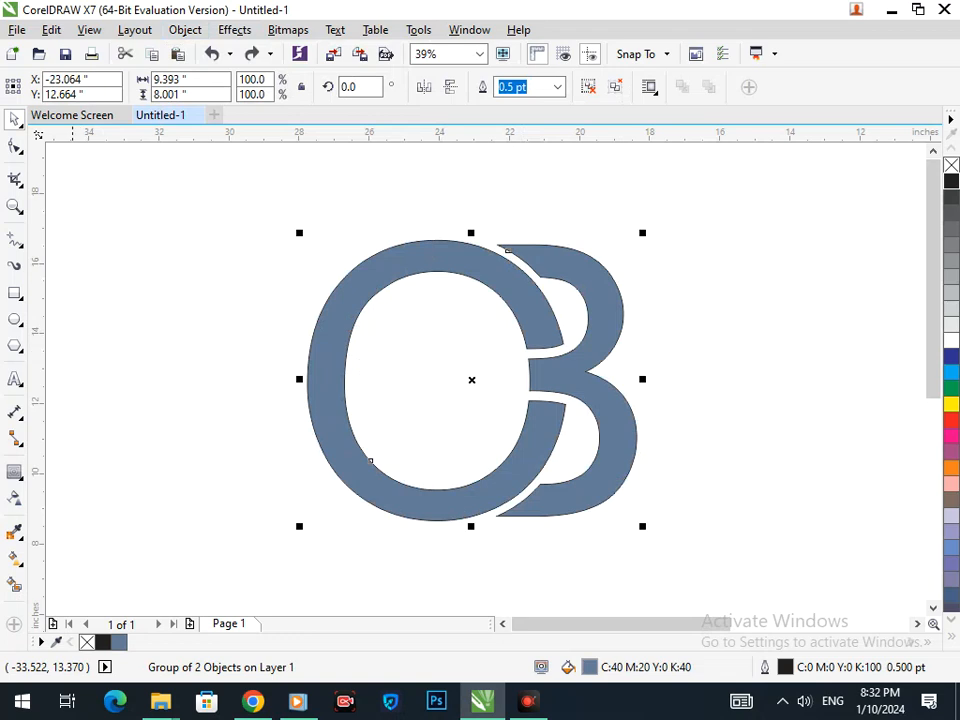
# Step: Use Smart Fill on both letters, colouring the O magenta and the B dark blue
pyautogui.click(14, 585)
pyautogui.click(336, 436)
pyautogui.click(951, 435)
pyautogui.click(599, 413)
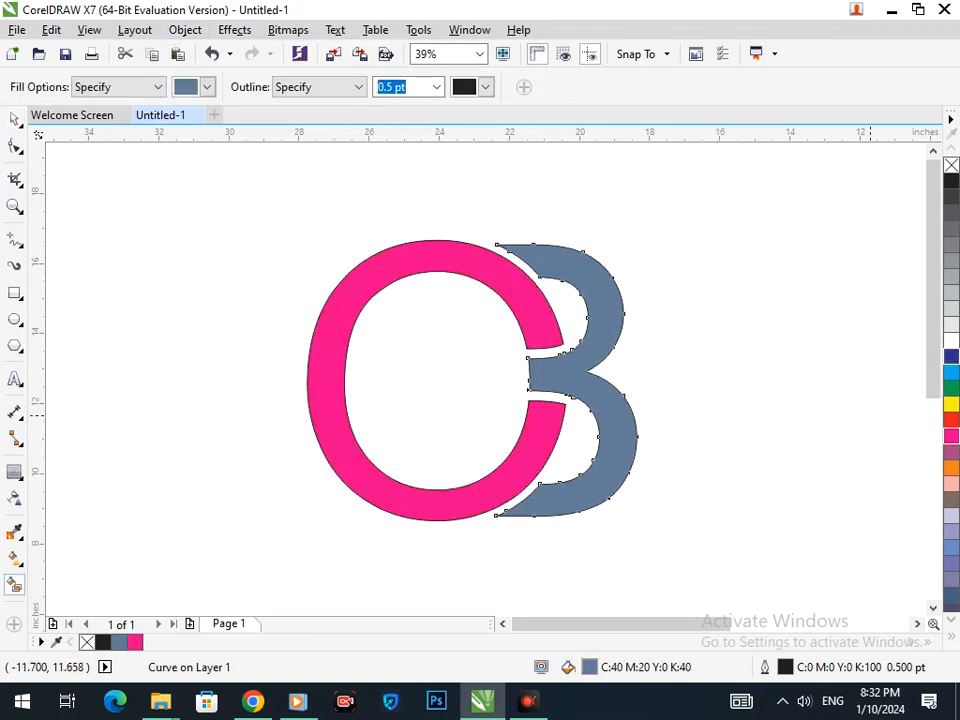
pyautogui.click(951, 356)
pyautogui.click(14, 119)
# Step: Apply a horizontal linear fountain fill to the O, running from magenta on its left side to green on its right
pyautogui.click(328, 362)
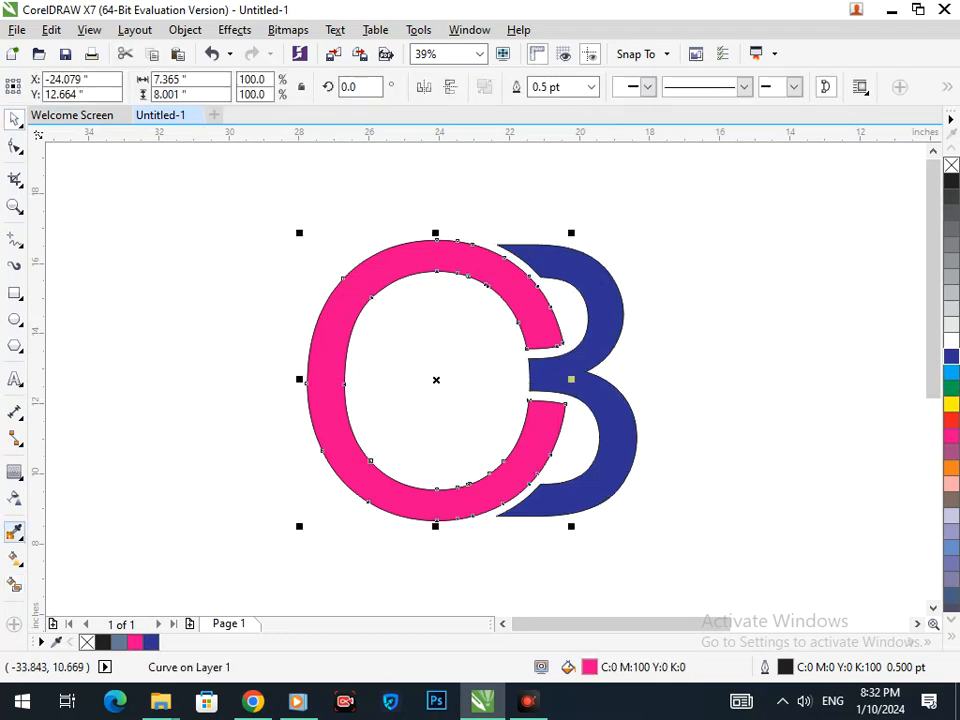
pyautogui.click(19, 563)
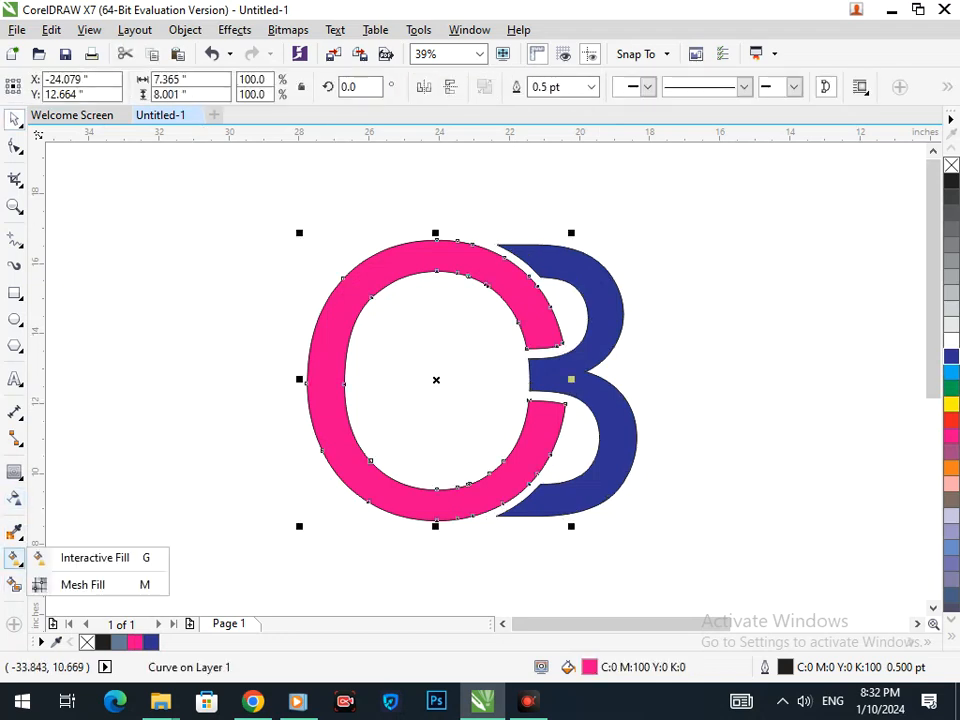
pyautogui.click(79, 557)
pyautogui.moveTo(306, 381); pyautogui.dragTo(528, 384)
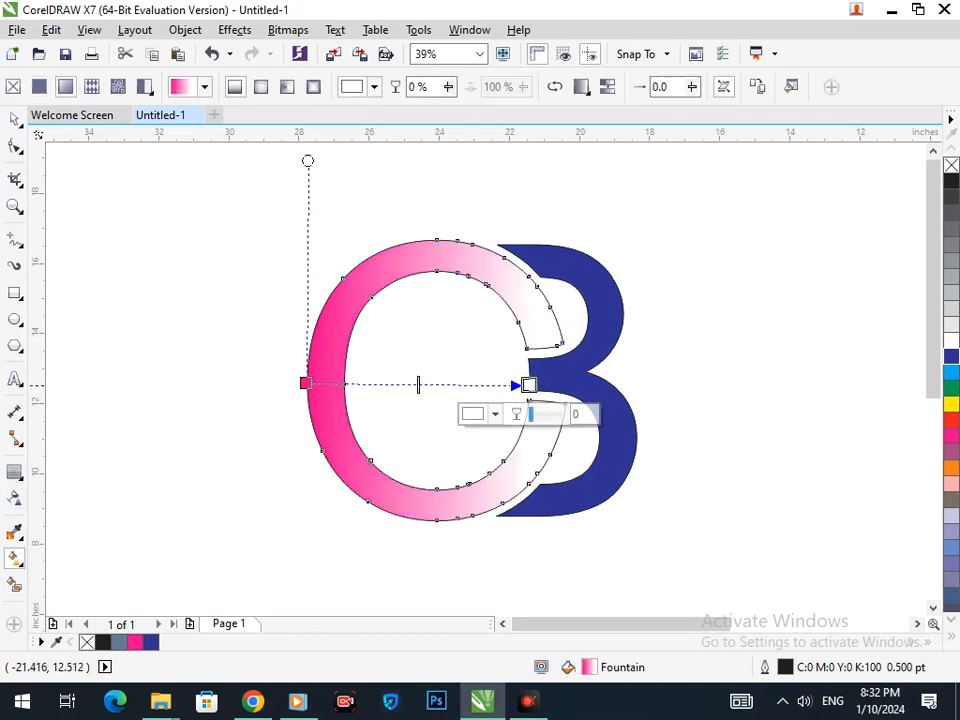
pyautogui.click(950, 389)
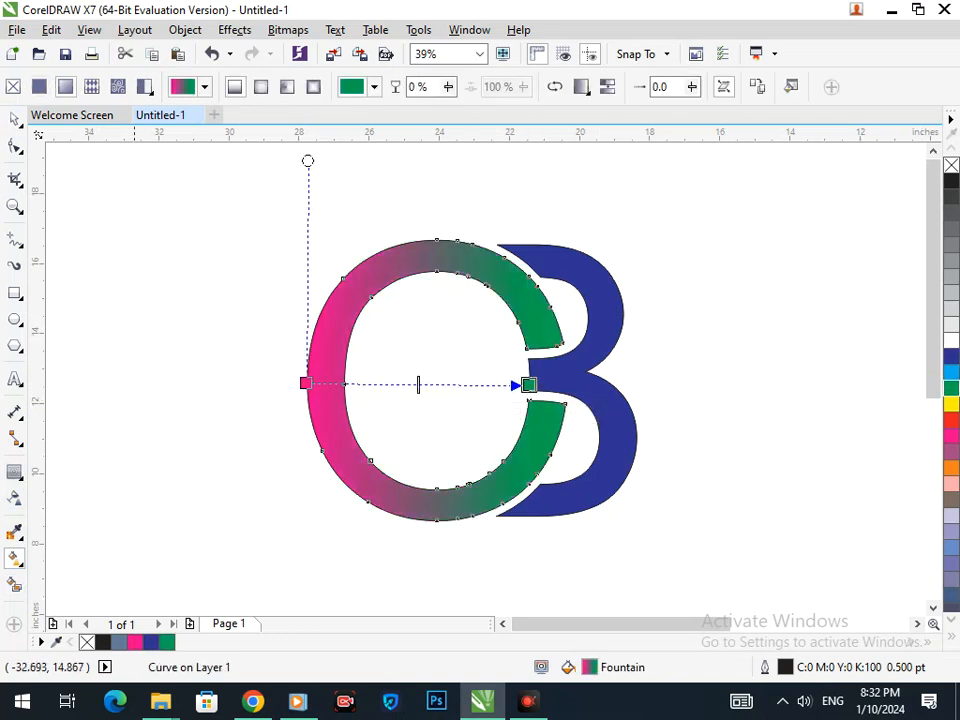
# Step: Apply a linear fountain fill to the B from dark blue at its waist to light blue at its inner edge
pyautogui.click(592, 396)
pyautogui.moveTo(617, 375); pyautogui.dragTo(529, 380)
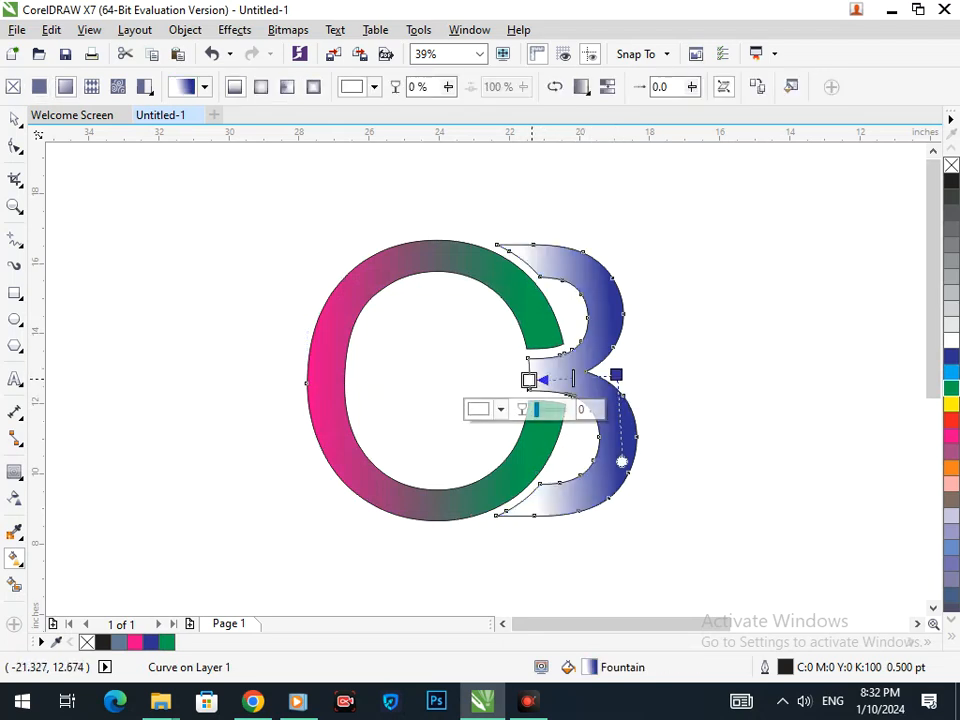
pyautogui.click(951, 372)
pyautogui.moveTo(616, 375); pyautogui.dragTo(601, 375)
# Step: Try green and dark blue for the B's inner gradient stop and settle on orange
pyautogui.click(526, 379)
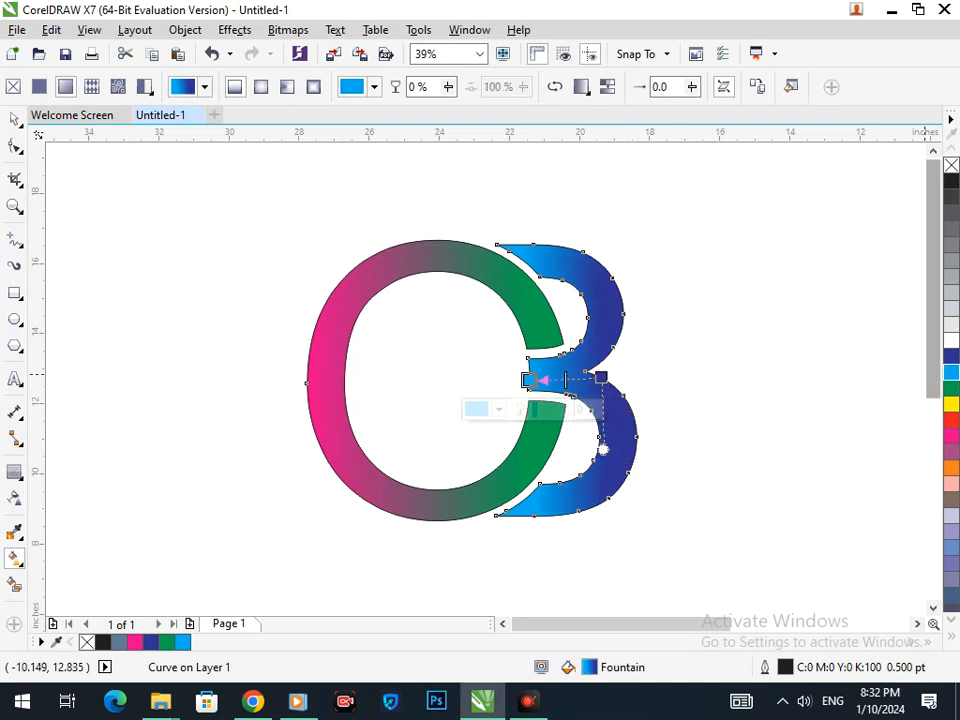
pyautogui.click(951, 388)
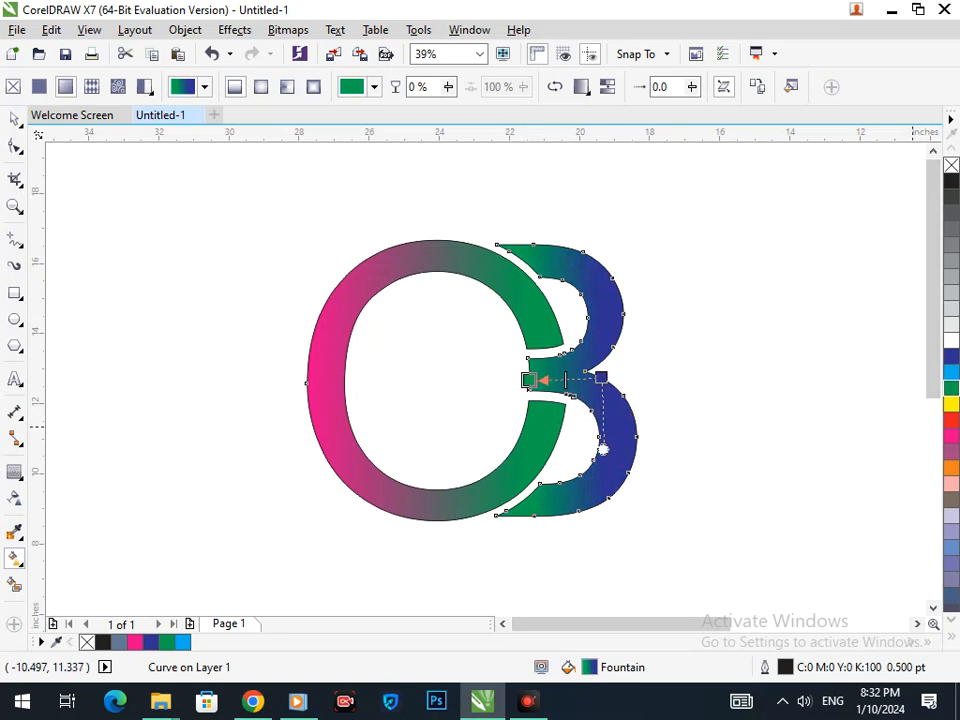
pyautogui.click(951, 356)
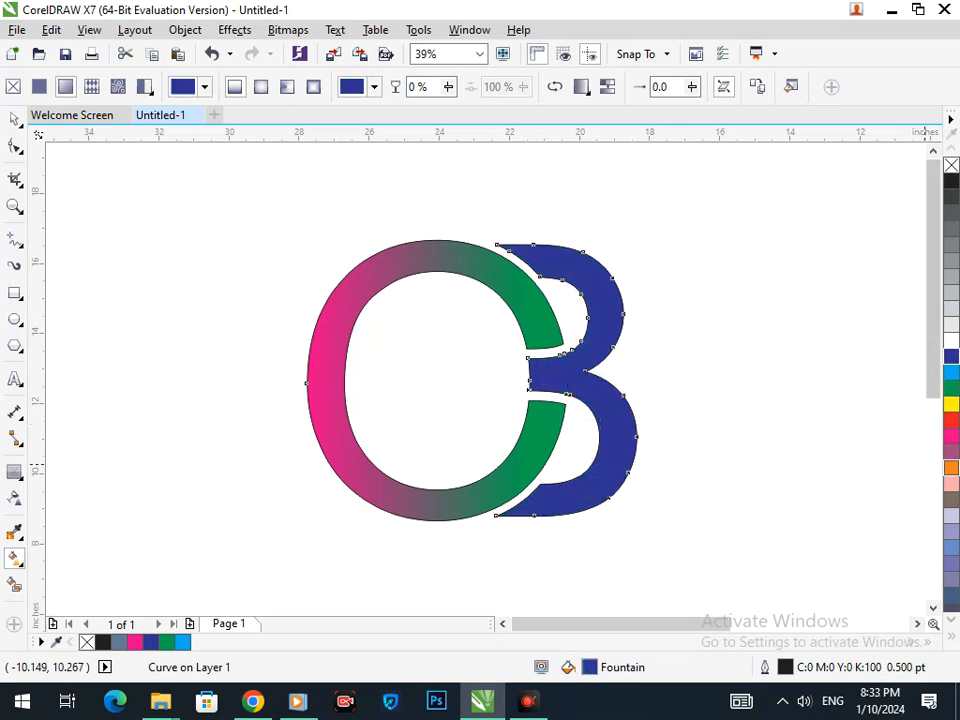
pyautogui.click(951, 467)
# Step: Extend the O's gradient to its right-hand tips and try mauve, orange, dark blue and brown as the end colour
pyautogui.click(534, 430)
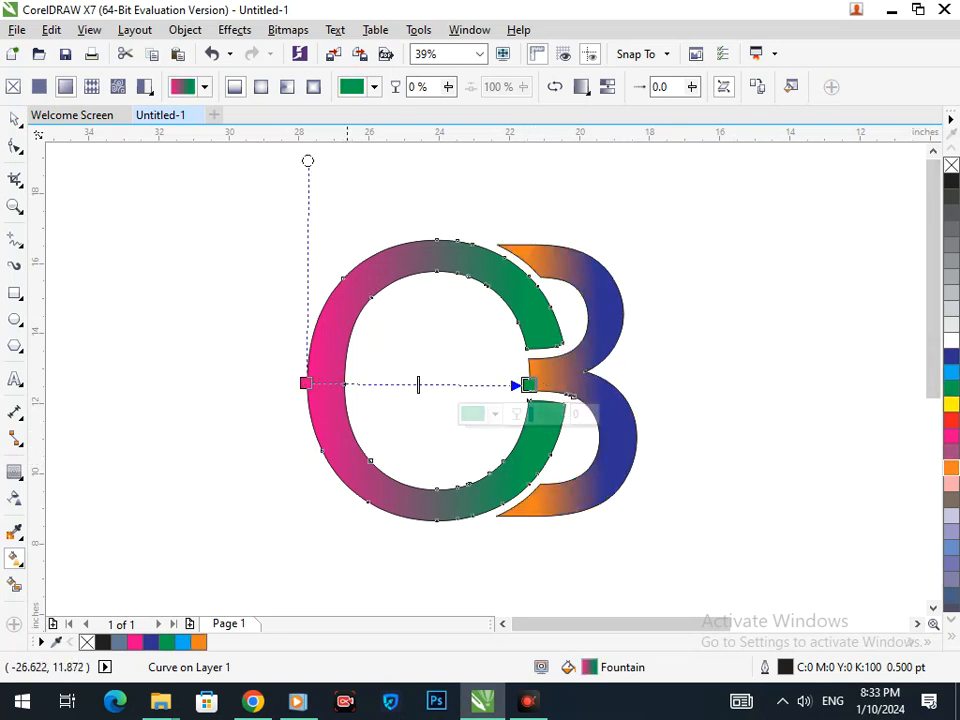
pyautogui.moveTo(528, 384); pyautogui.dragTo(558, 393)
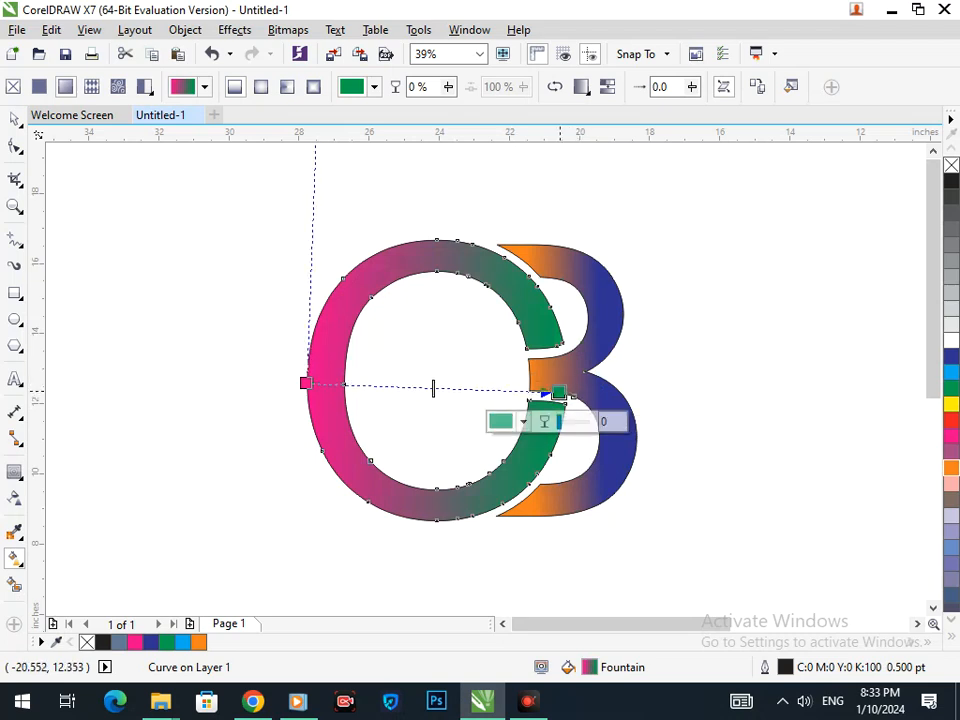
pyautogui.click(951, 452)
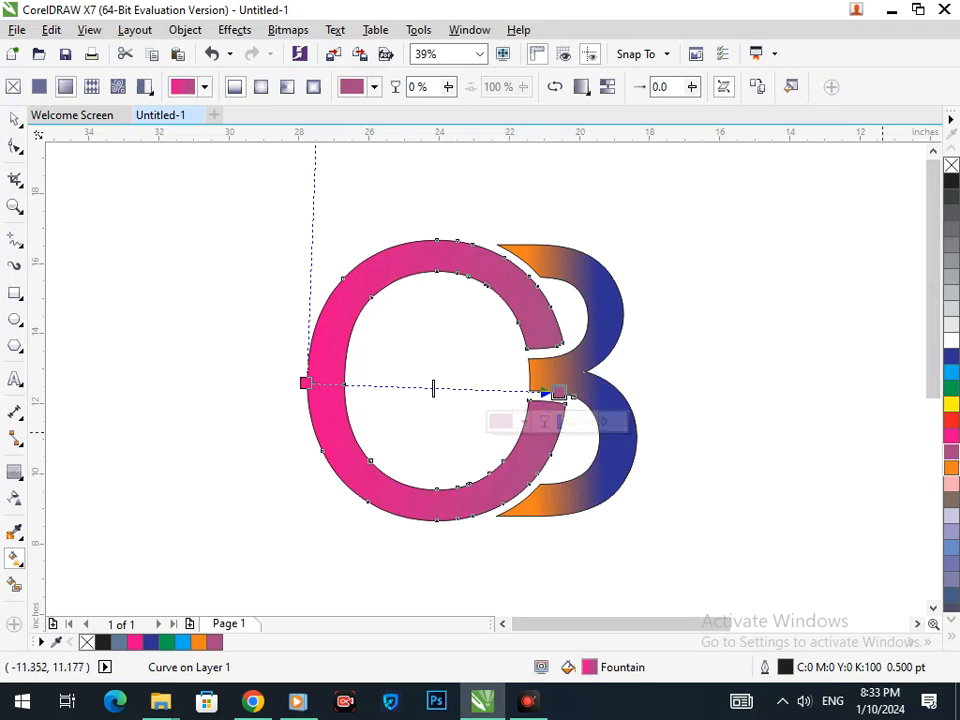
pyautogui.click(951, 468)
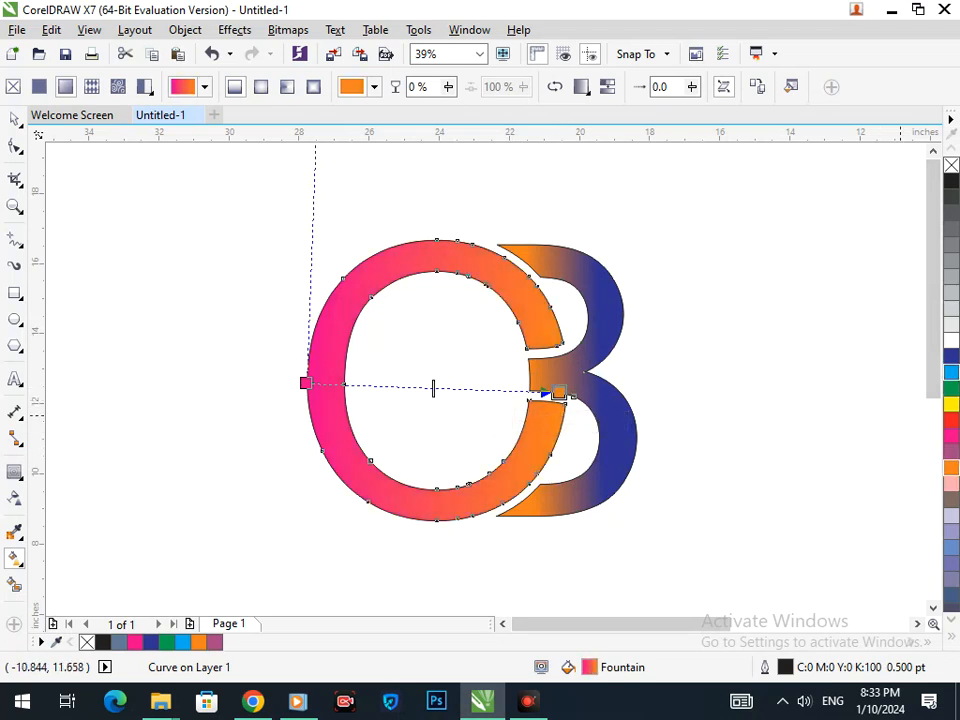
pyautogui.click(951, 356)
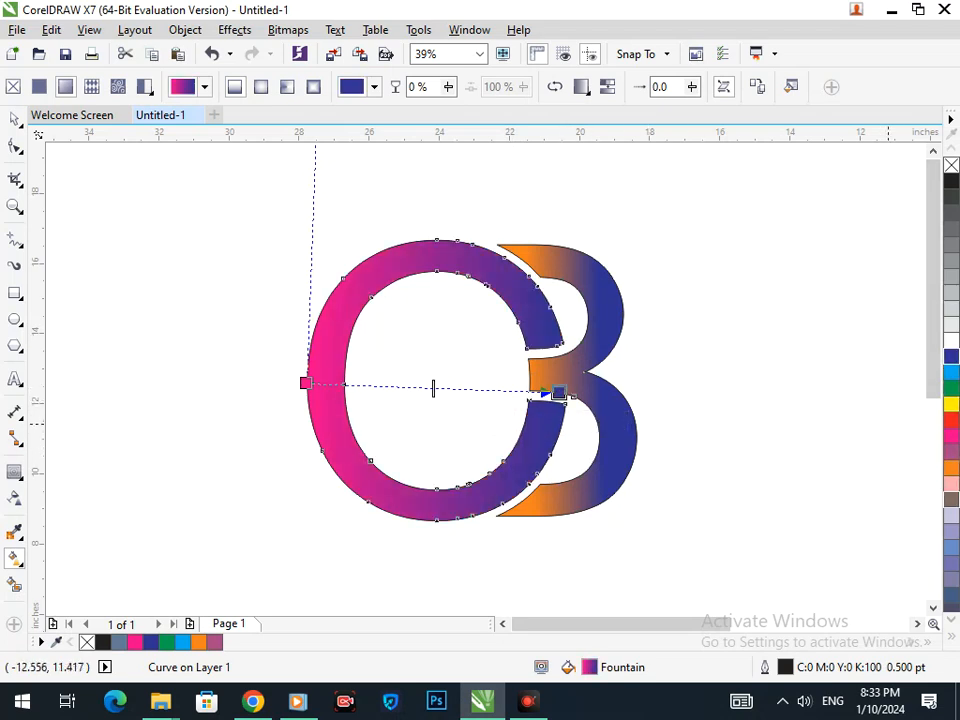
pyautogui.click(951, 500)
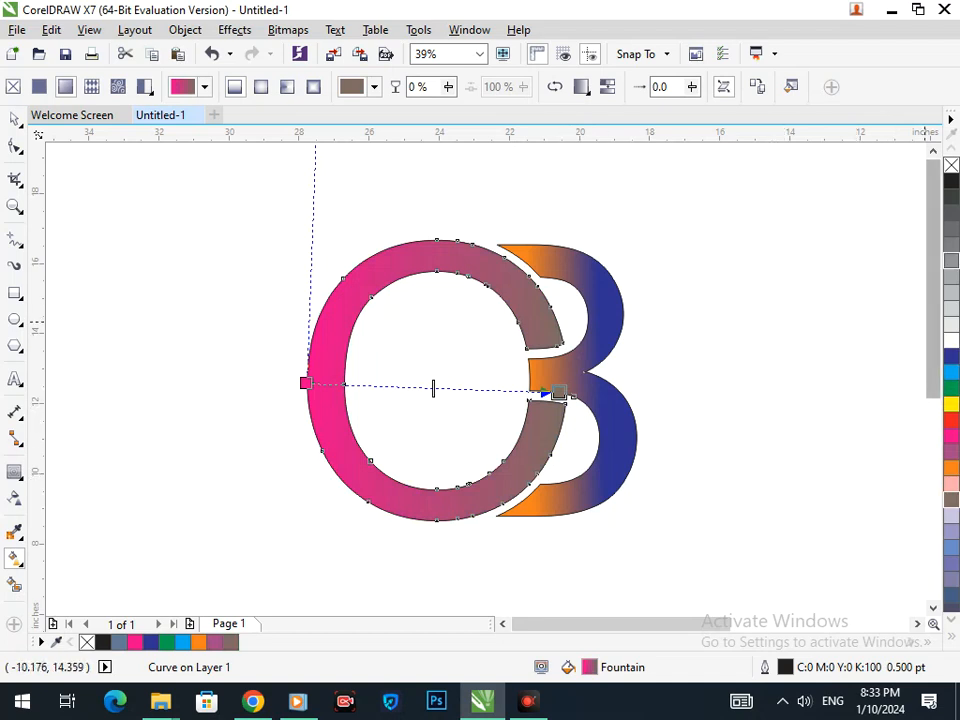
# Step: Compare further palette colours for the O's end gradient stop, including green, yellow and light blue, and settle on dark blue
pyautogui.click(951, 181)
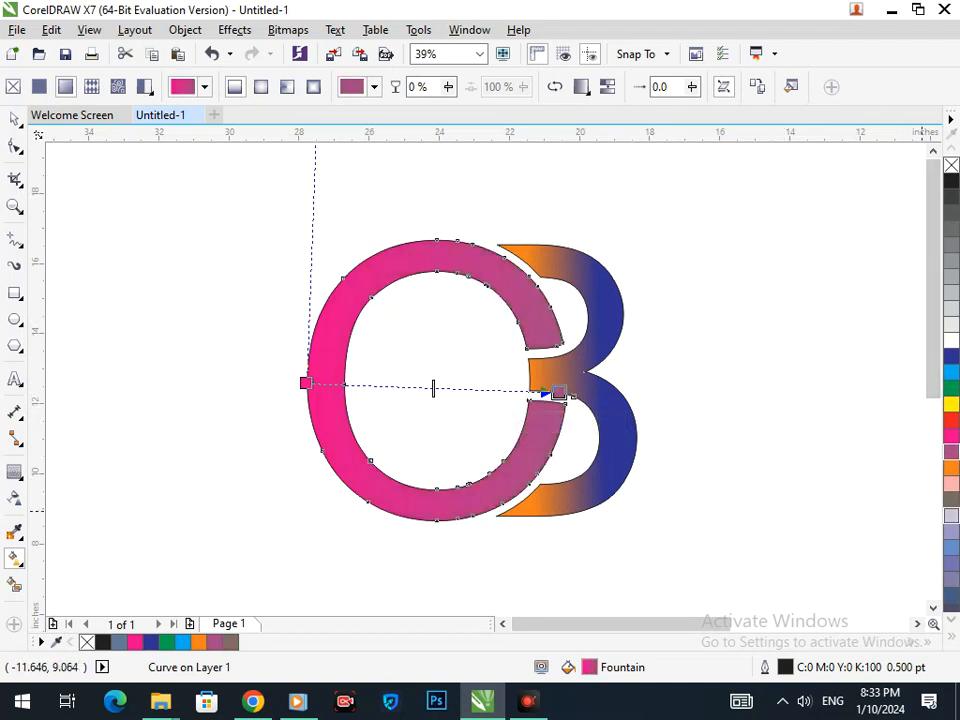
pyautogui.click(951, 499)
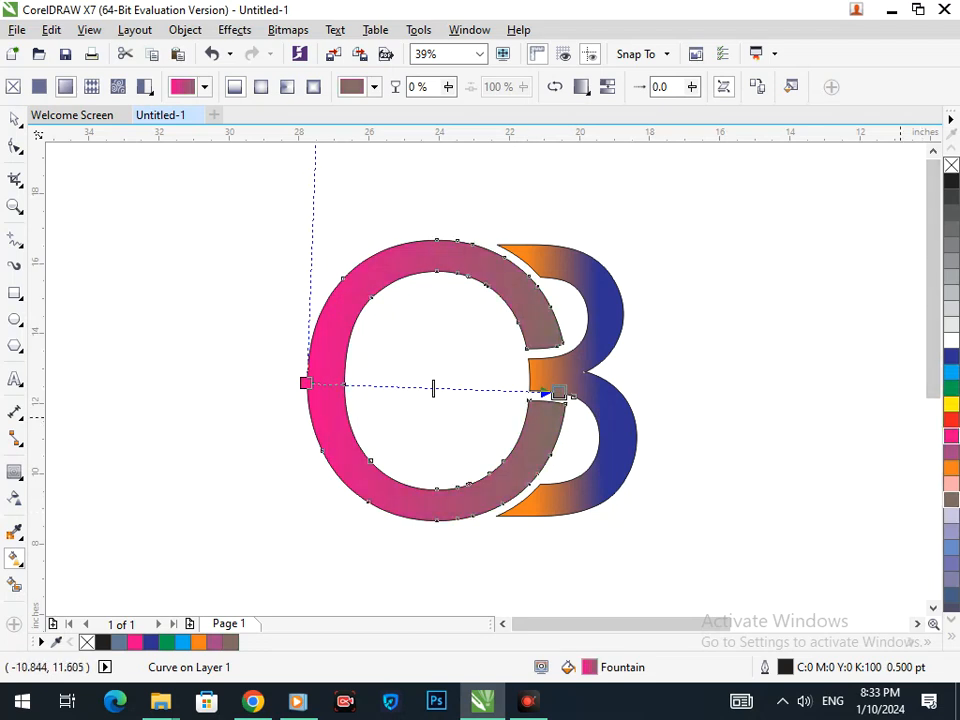
pyautogui.click(951, 435)
pyautogui.click(951, 403)
pyautogui.click(951, 387)
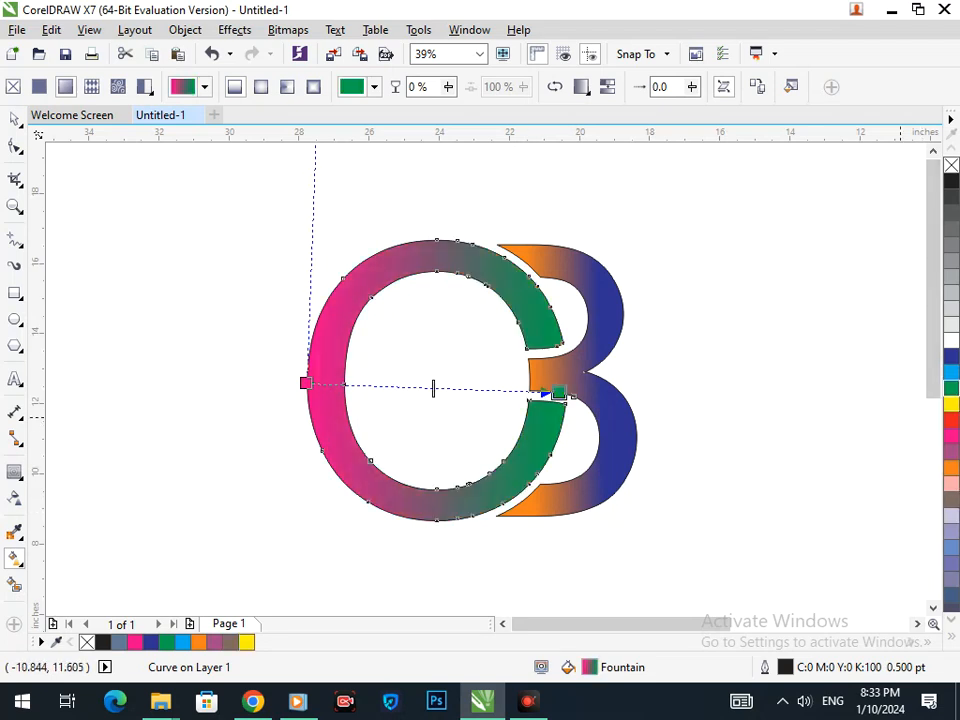
pyautogui.click(951, 371)
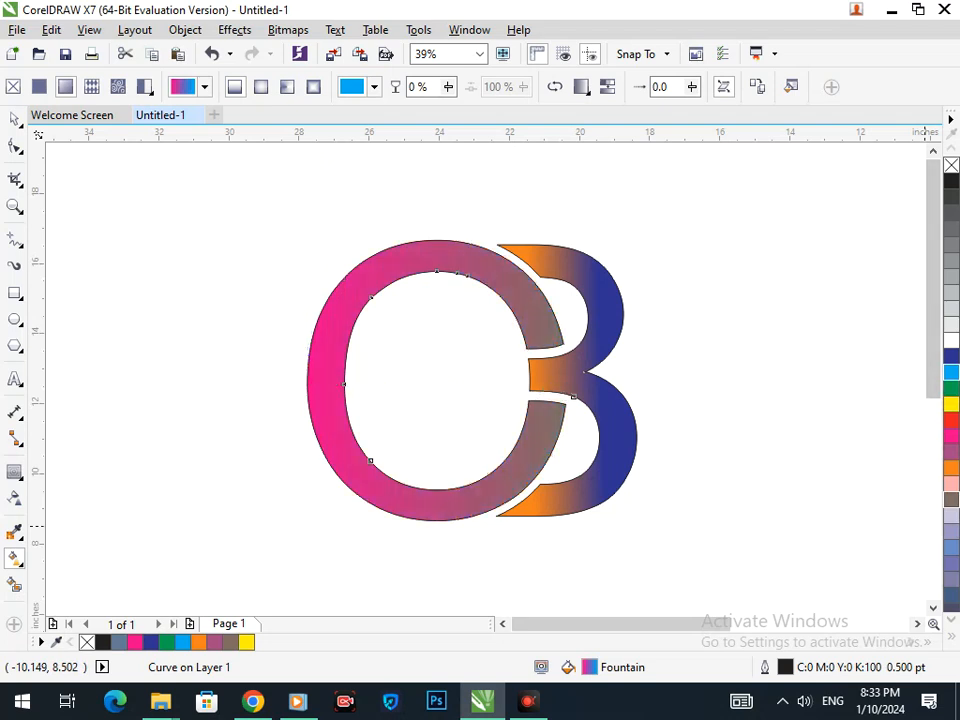
pyautogui.click(951, 563)
pyautogui.click(951, 547)
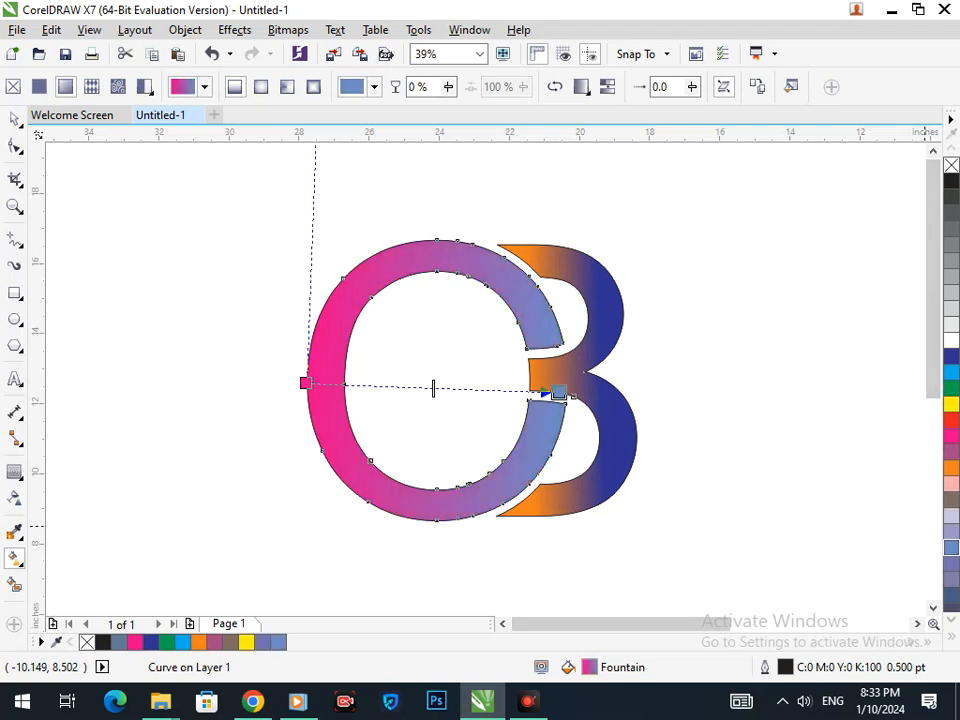
pyautogui.click(951, 403)
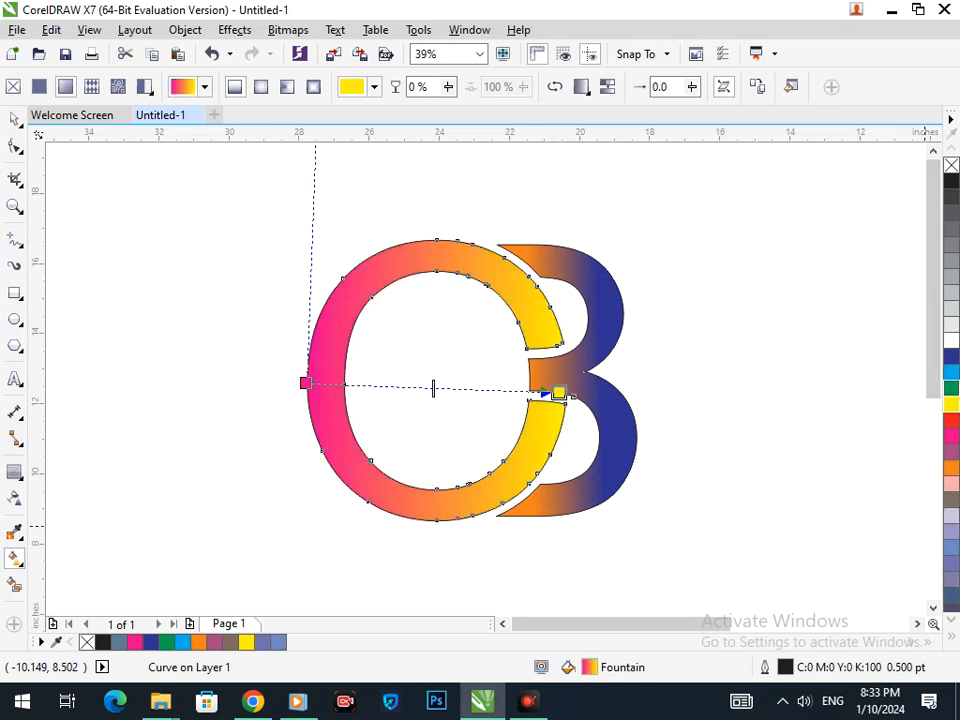
pyautogui.click(951, 371)
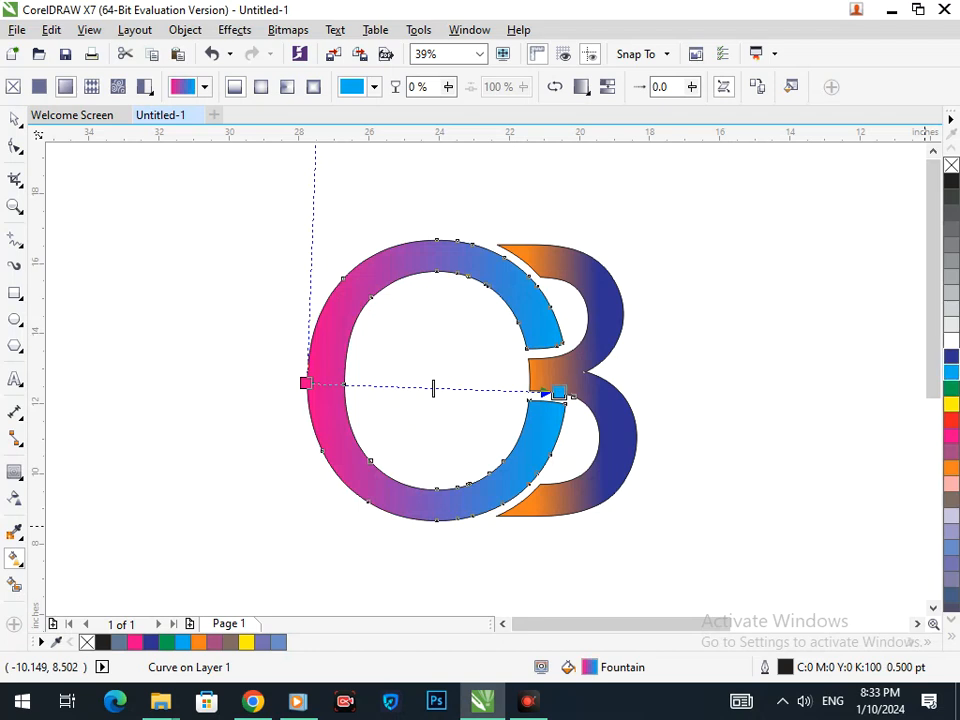
pyautogui.click(951, 355)
# Step: Try brown and orange for the O's left gradient stop and settle on green
pyautogui.click(305, 383)
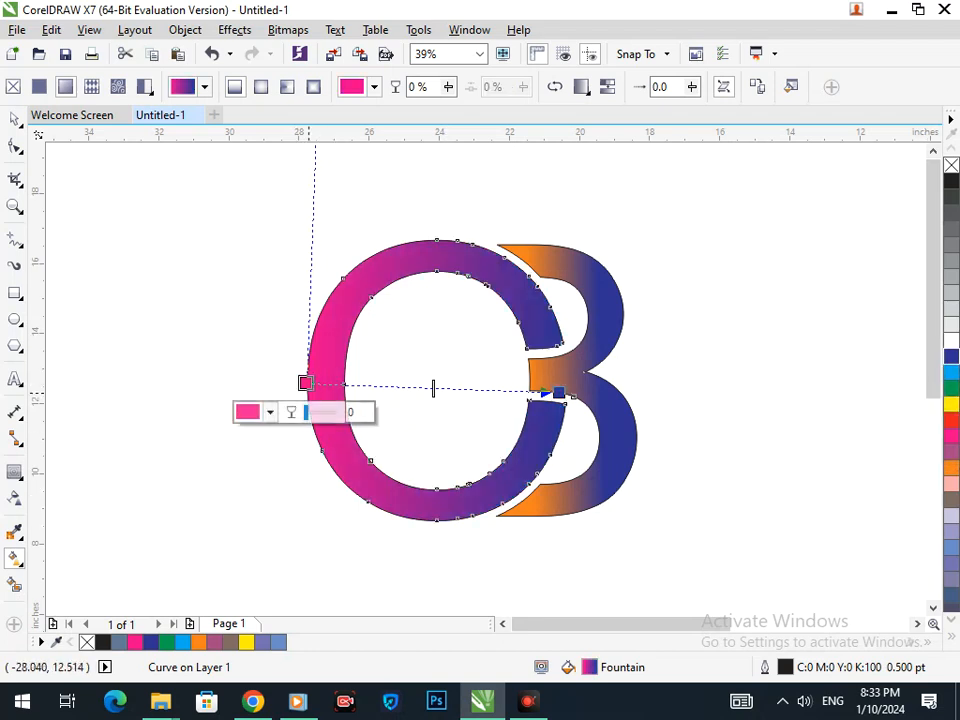
pyautogui.click(951, 499)
pyautogui.click(951, 467)
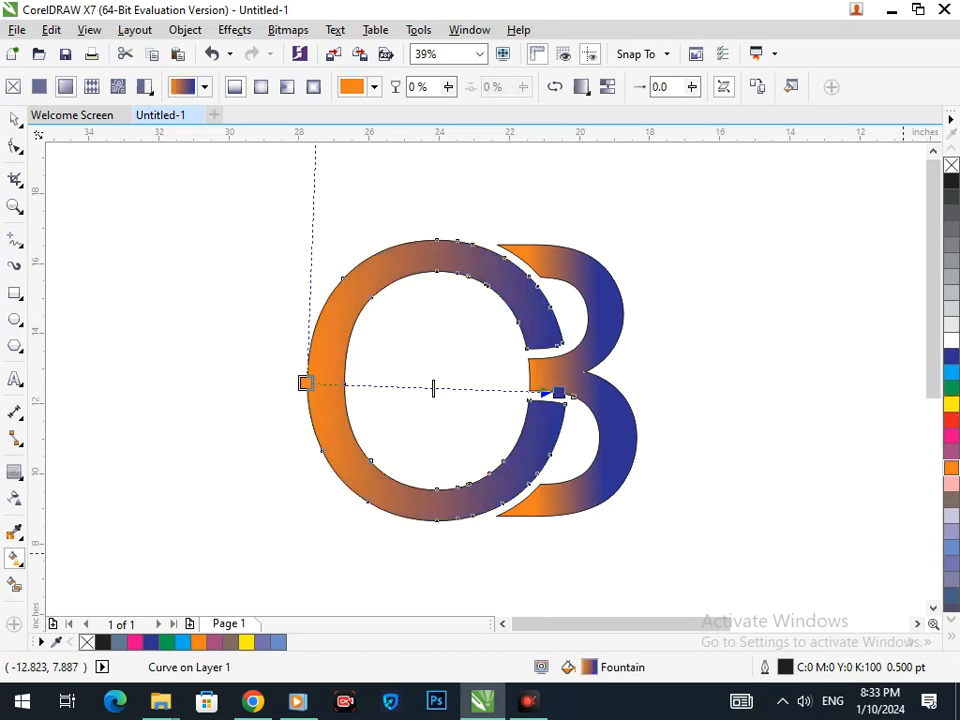
pyautogui.click(951, 388)
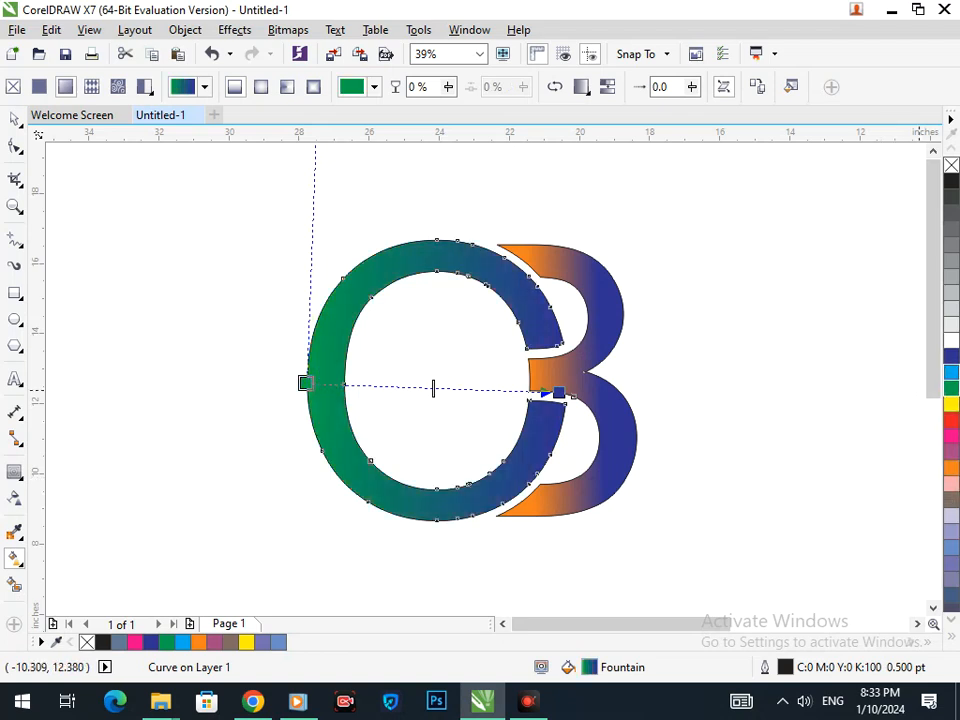
# Step: Enlarge the complete coloured monogram to about 10.86 by 9.25 inches and deselect it
pyautogui.click(14, 119)
pyautogui.click(769, 341)
pyautogui.moveTo(413, 390); pyautogui.dragTo(482, 446)
pyautogui.press('F3')
pyautogui.press('F2')
pyautogui.moveTo(163, 272); pyautogui.dragTo(372, 391)
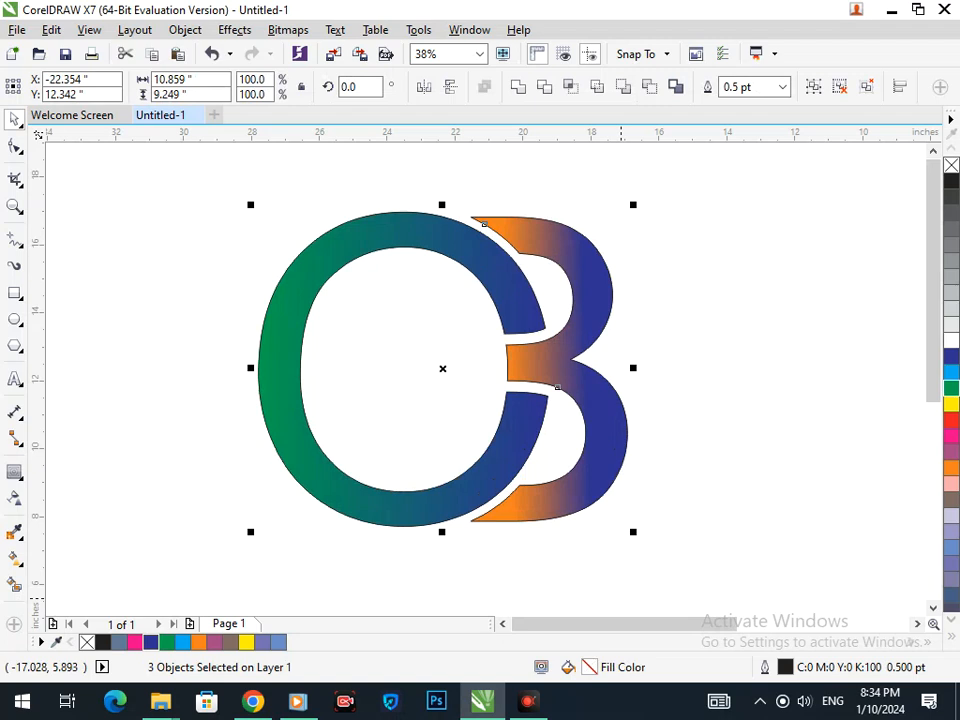
pyautogui.press('Escape')
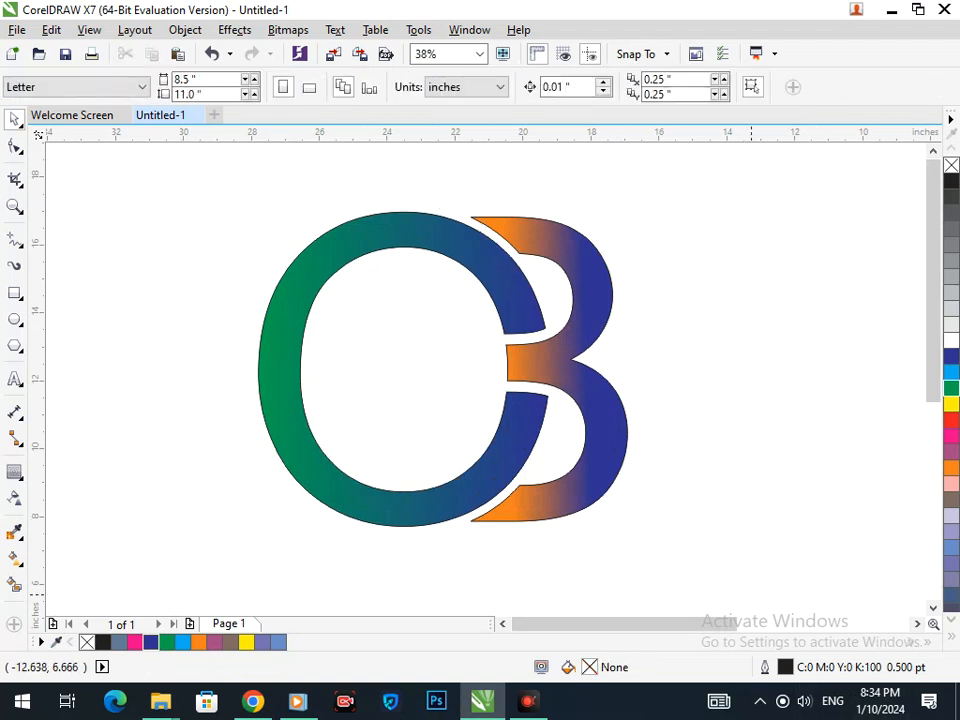